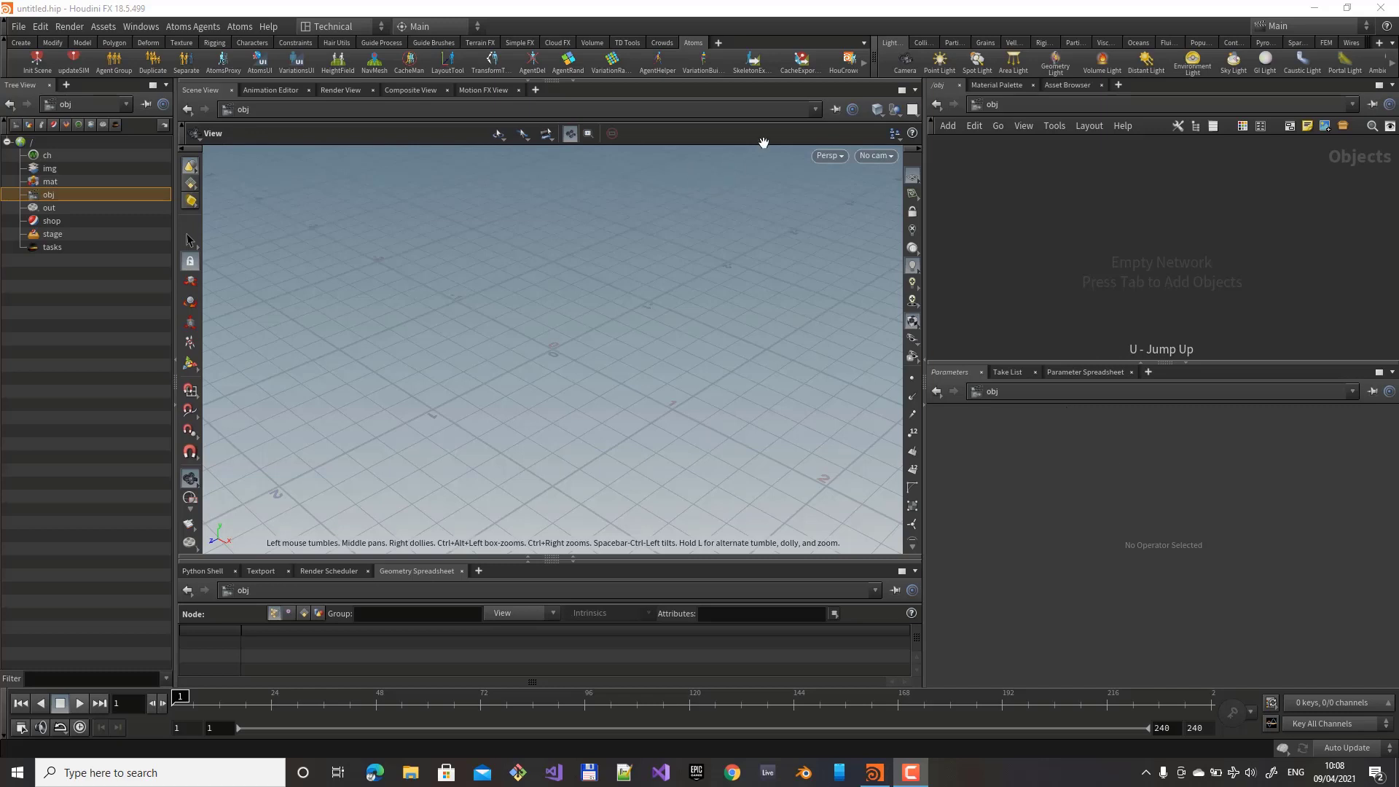
- Create the Fuzzy Obstacle Avoidance crowd example and frame its agents in the viewport
{"action": "left_click", "coordinate": [662, 44]}
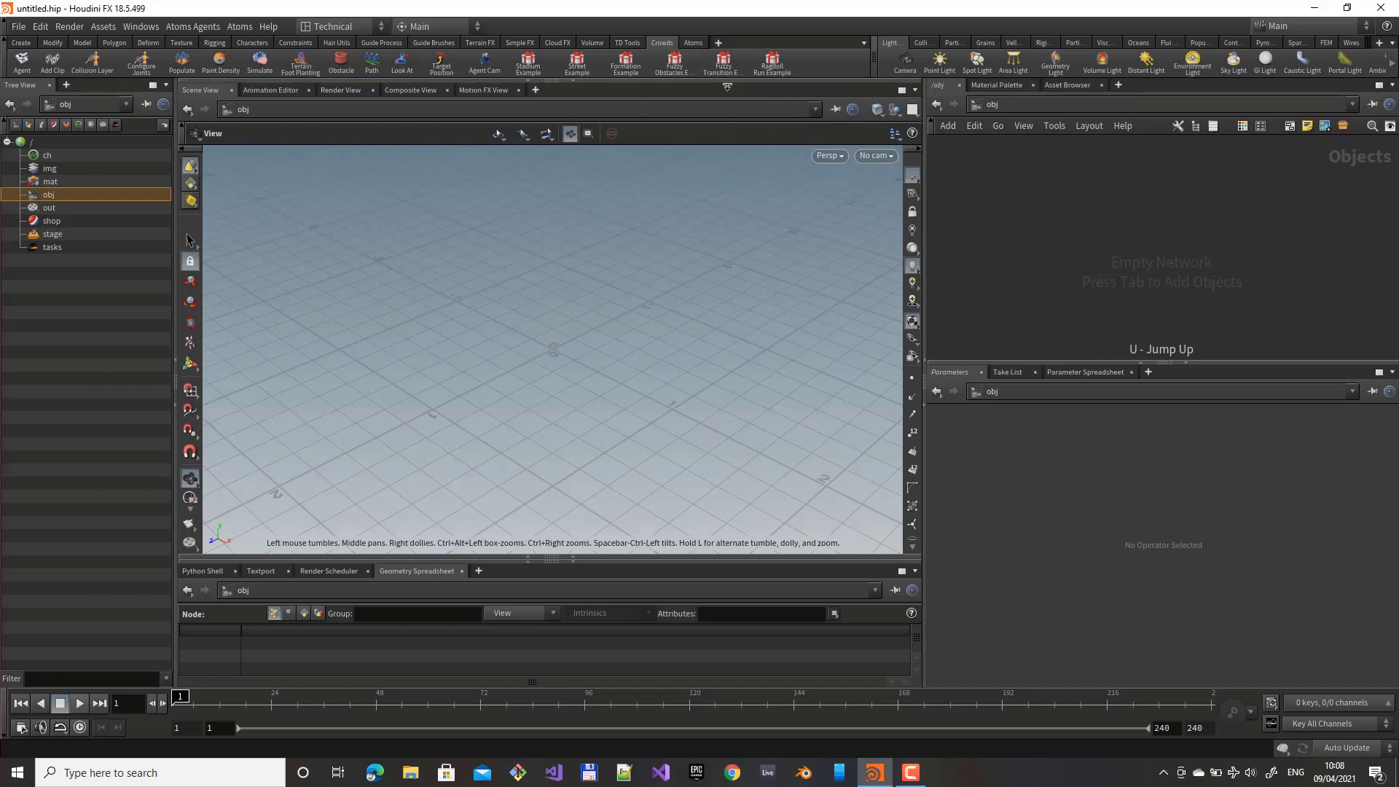
{"action": "left_click", "coordinate": [674, 62]}
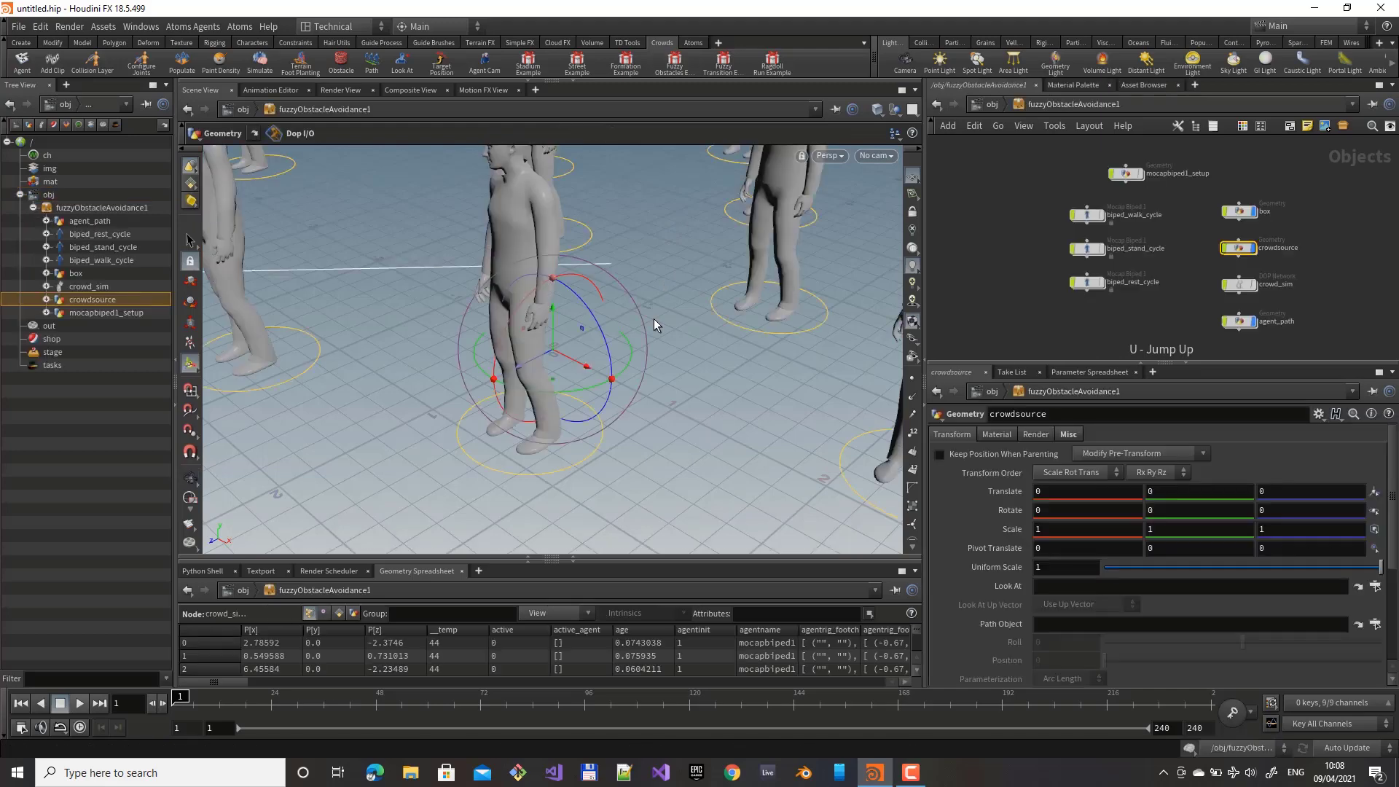
{"action": "key", "text": "Escape"}
{"action": "right_click_drag", "start_coordinate": [734, 334], "coordinate": [584, 264]}
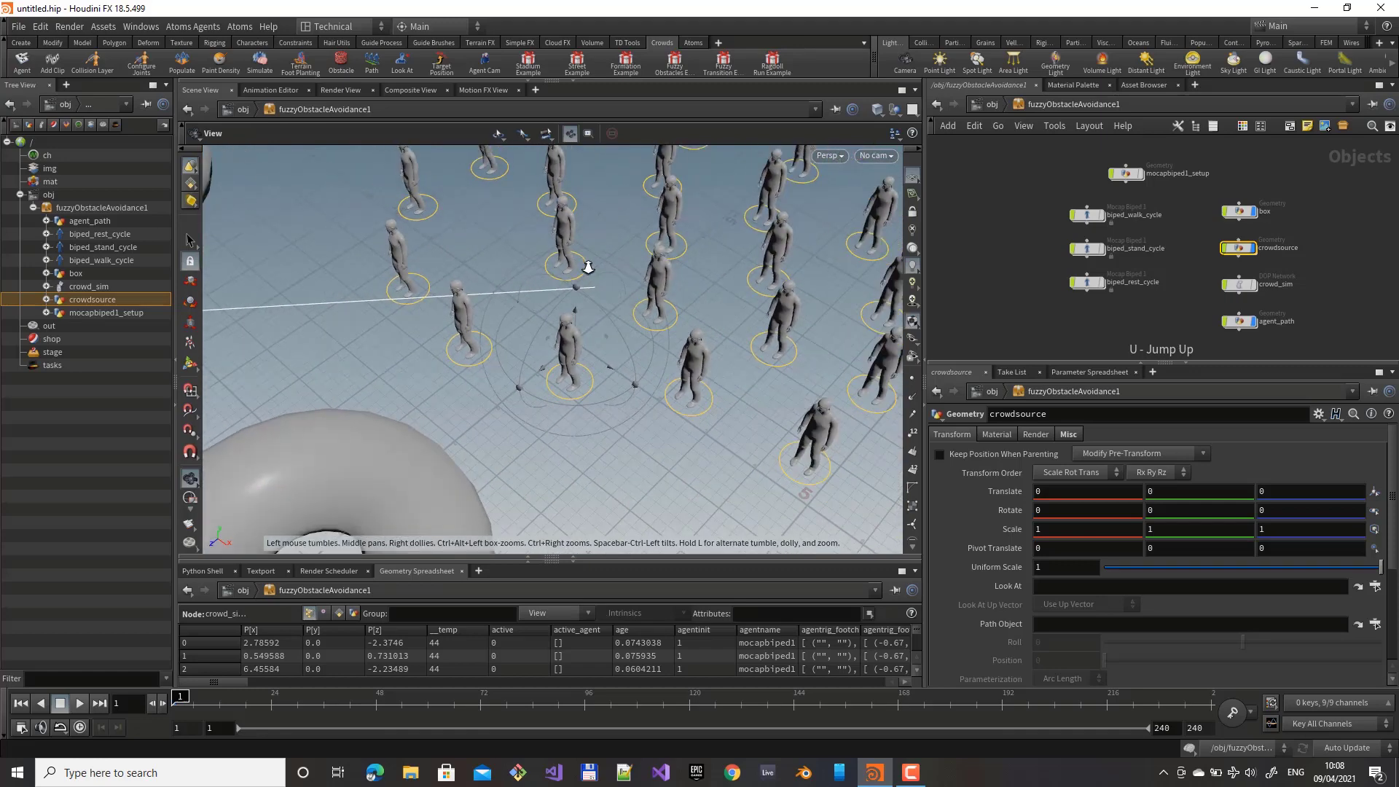
{"action": "key", "text": "Return"}
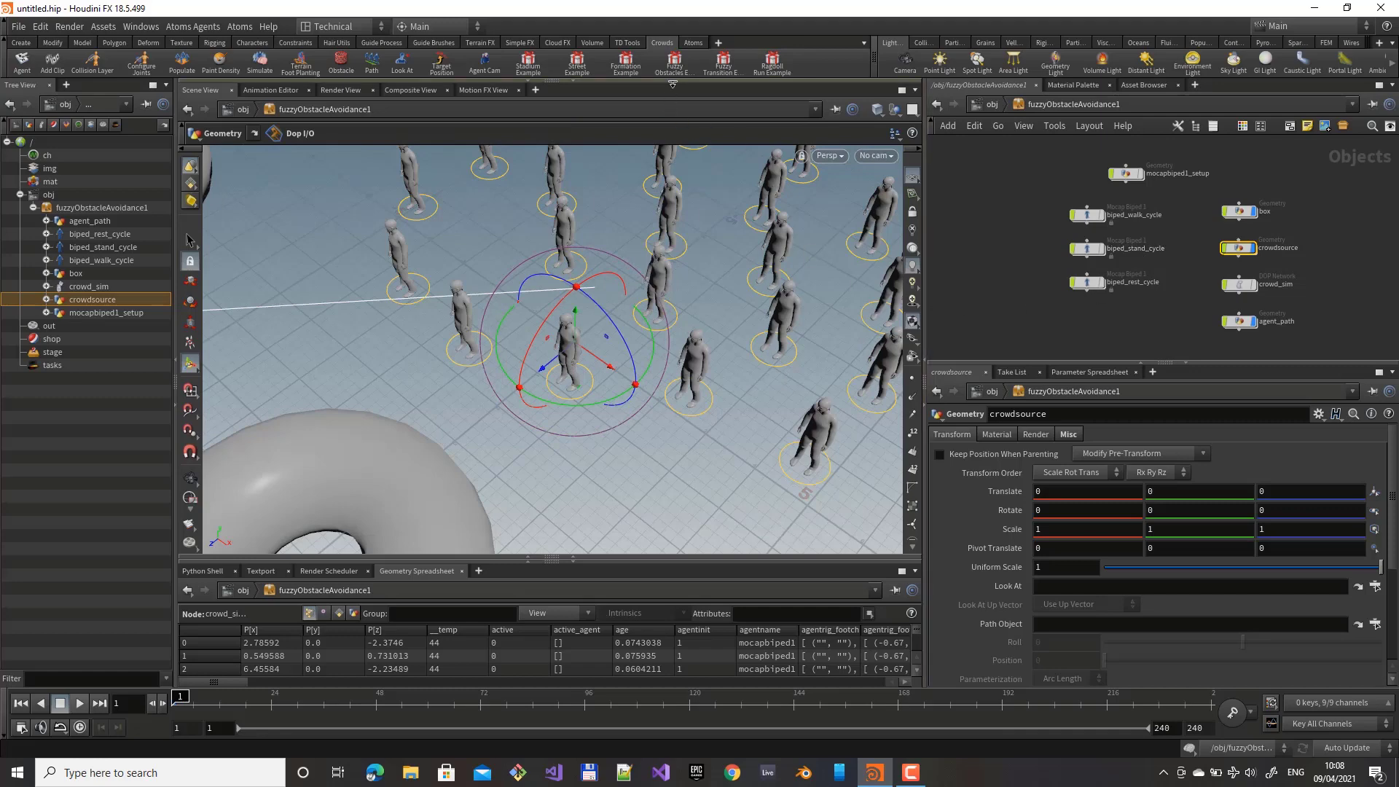
- Convert the crowdsource node's crowd to Atoms with the Houdini Crowd Converter, agreeing to initialize the Atoms scene
{"action": "left_click", "coordinate": [691, 43]}
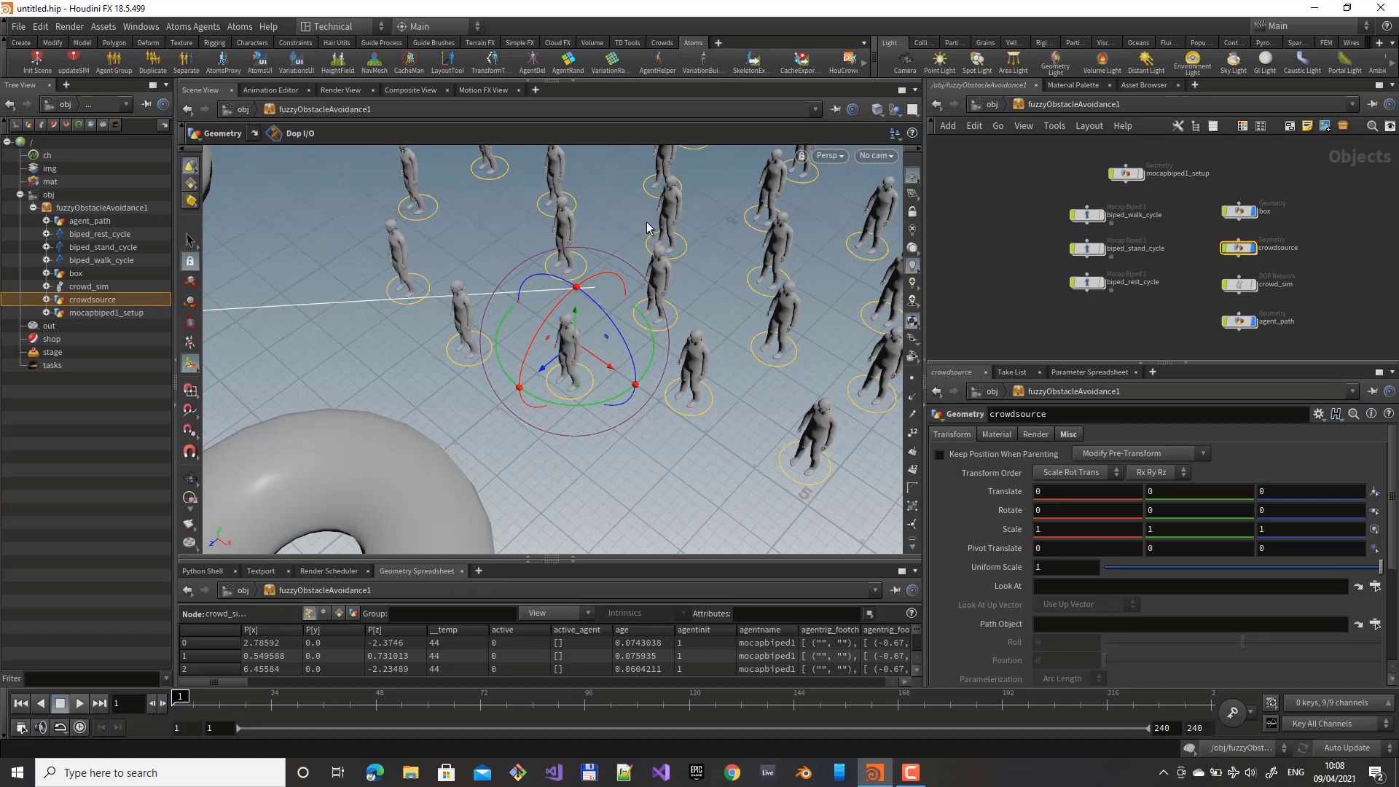
{"action": "left_click", "coordinate": [863, 64]}
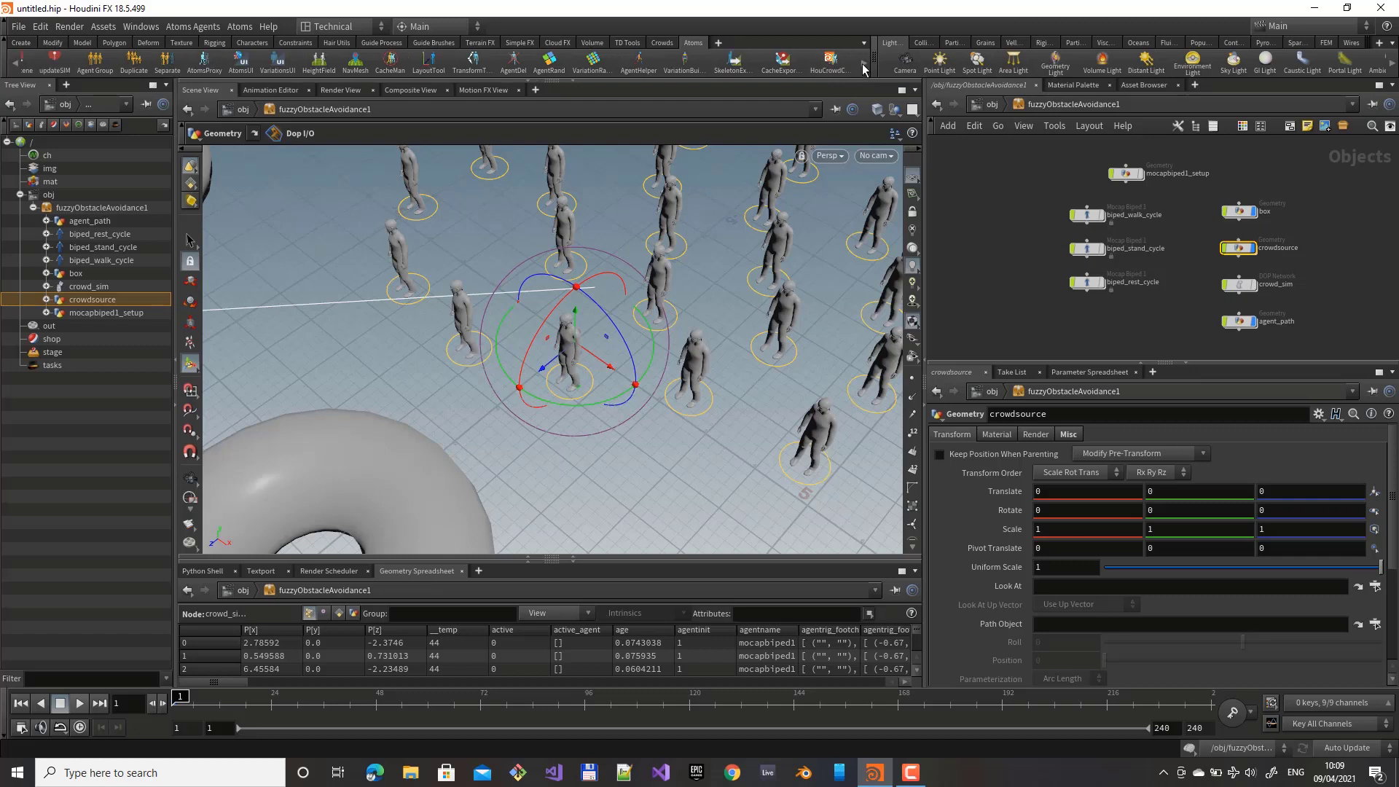
{"action": "left_click", "coordinate": [238, 27]}
{"action": "mouse_move", "coordinate": [259, 143]}
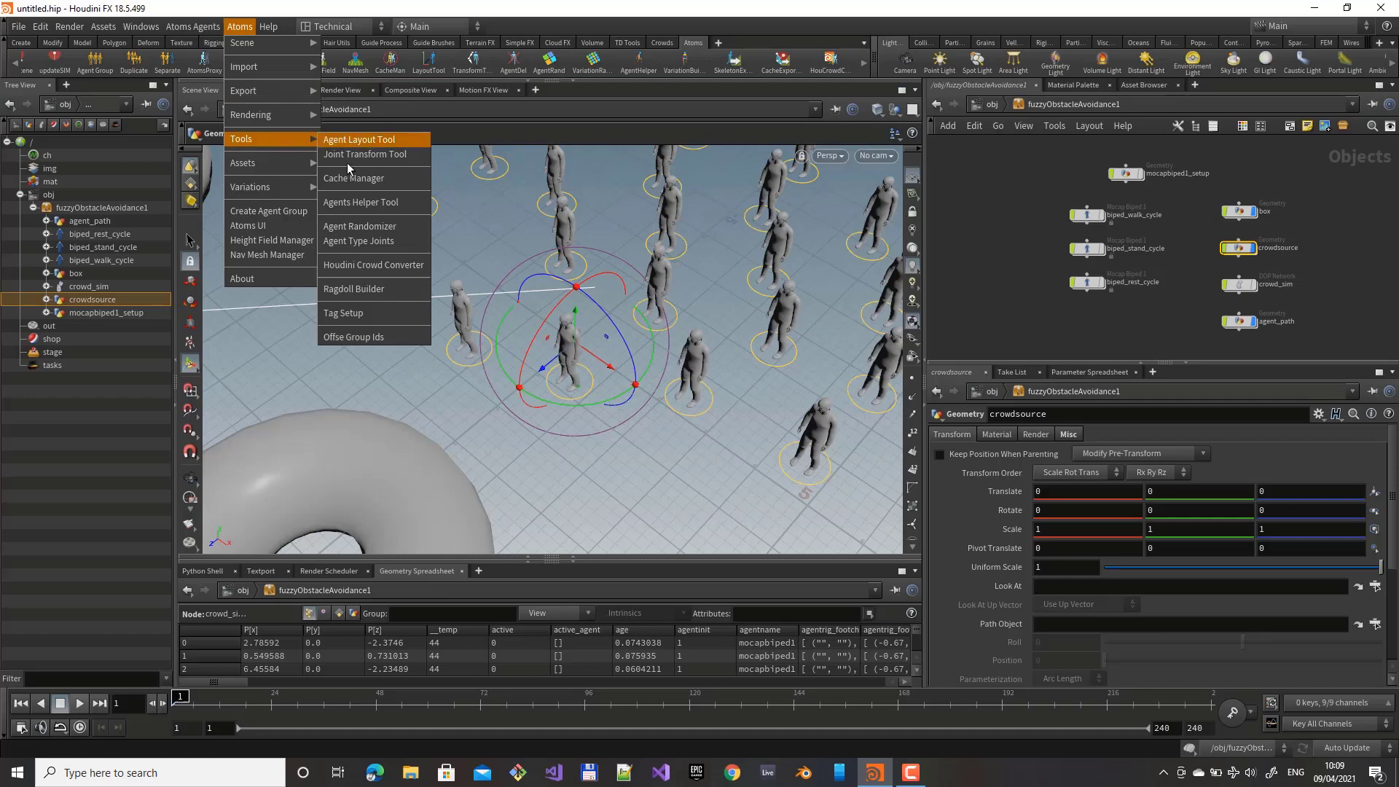
{"action": "left_click", "coordinate": [829, 67]}
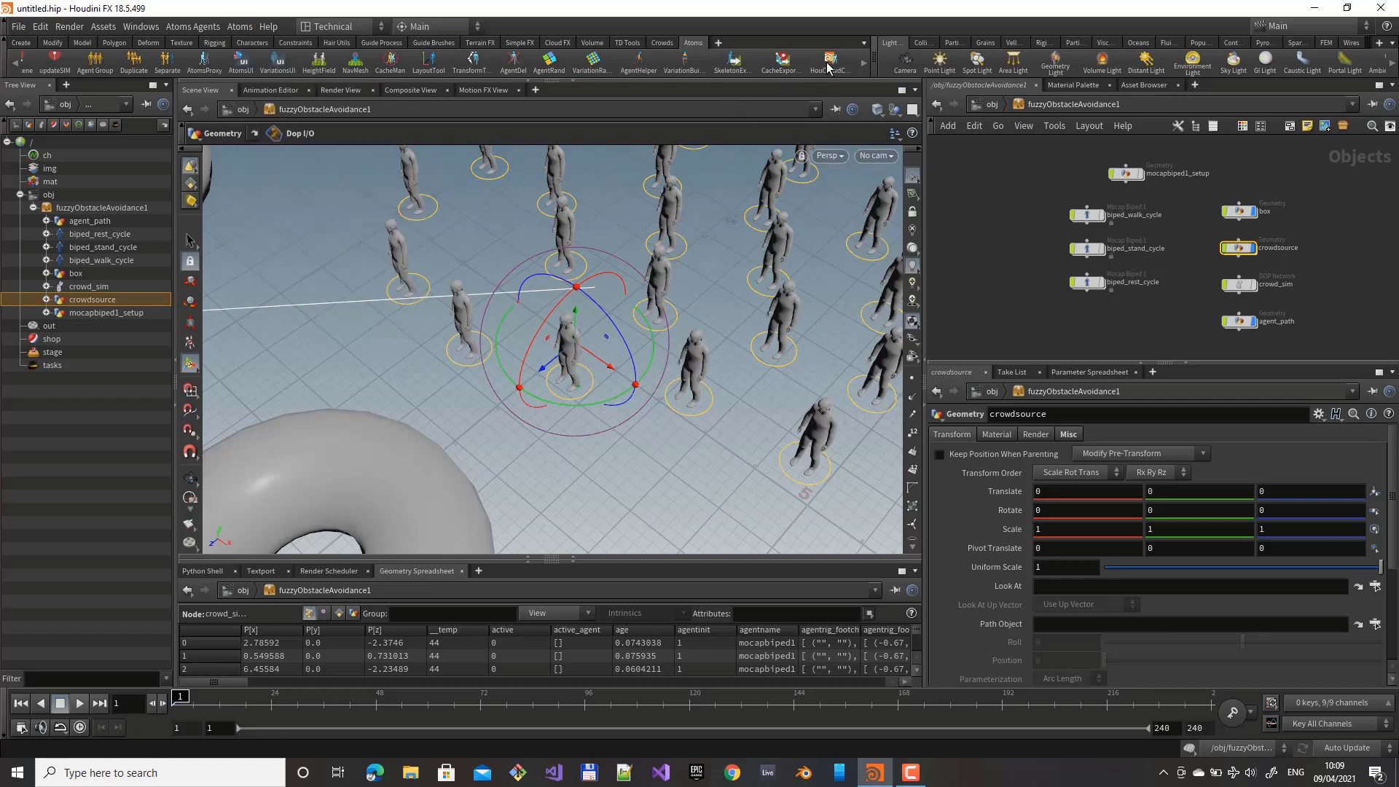
{"action": "double_click", "coordinate": [1238, 249]}
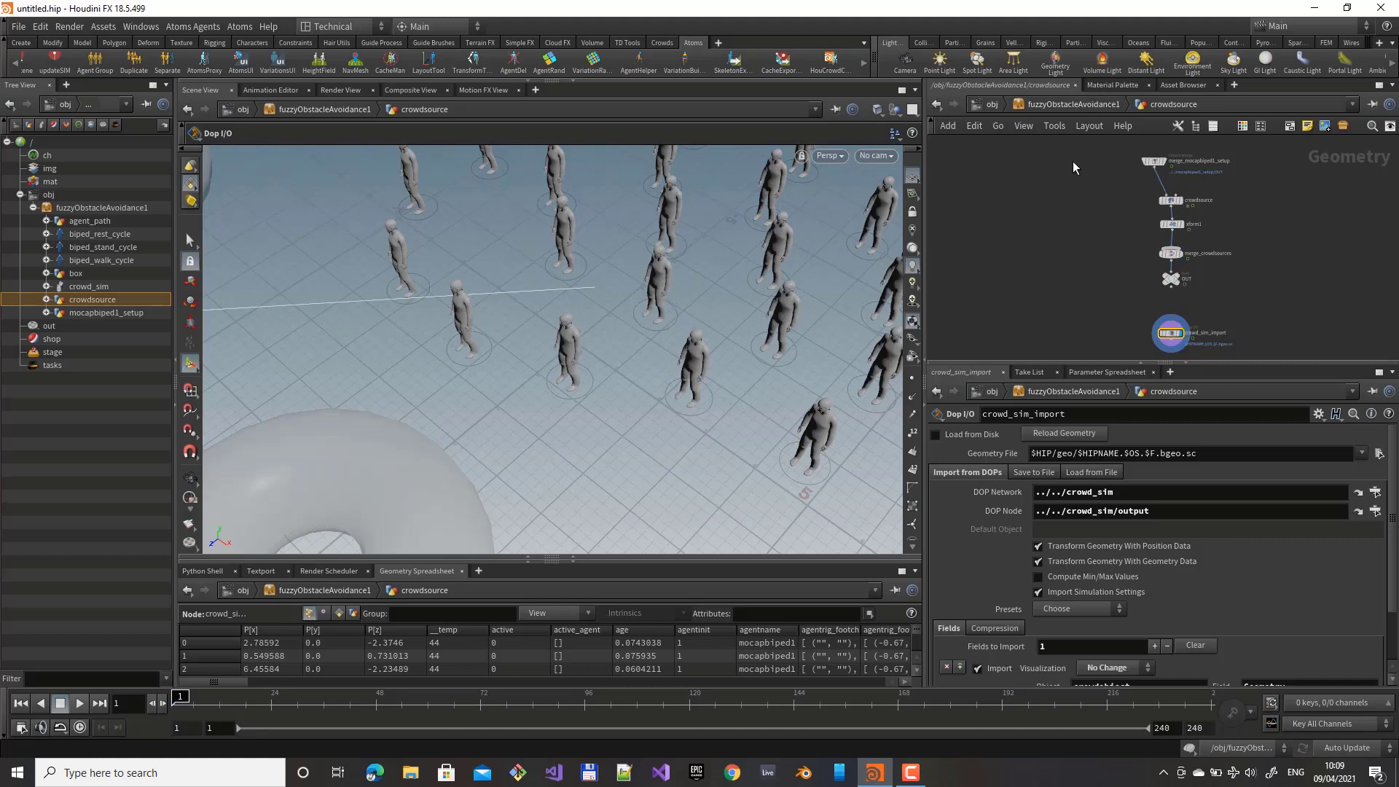
{"action": "left_click", "coordinate": [1062, 104]}
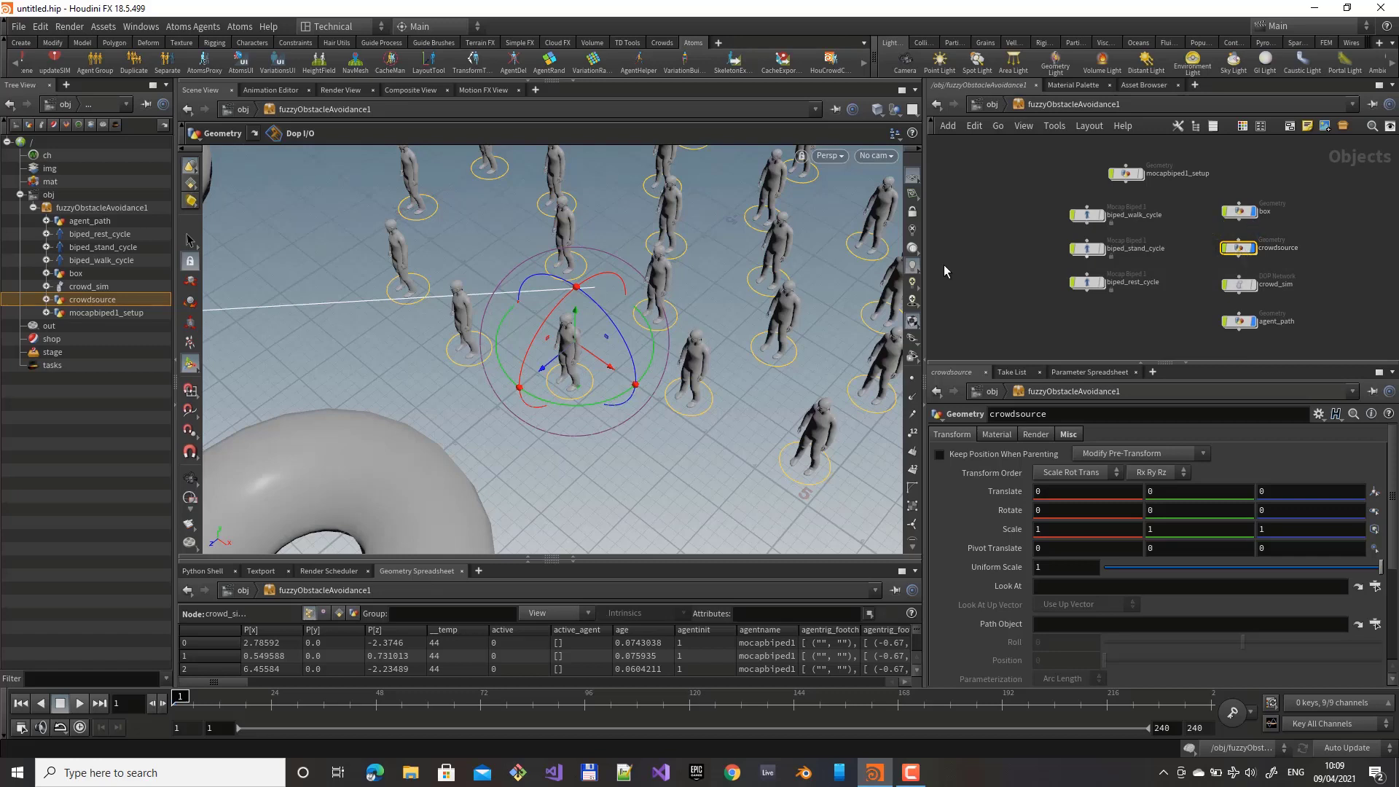
{"action": "left_click", "coordinate": [832, 64]}
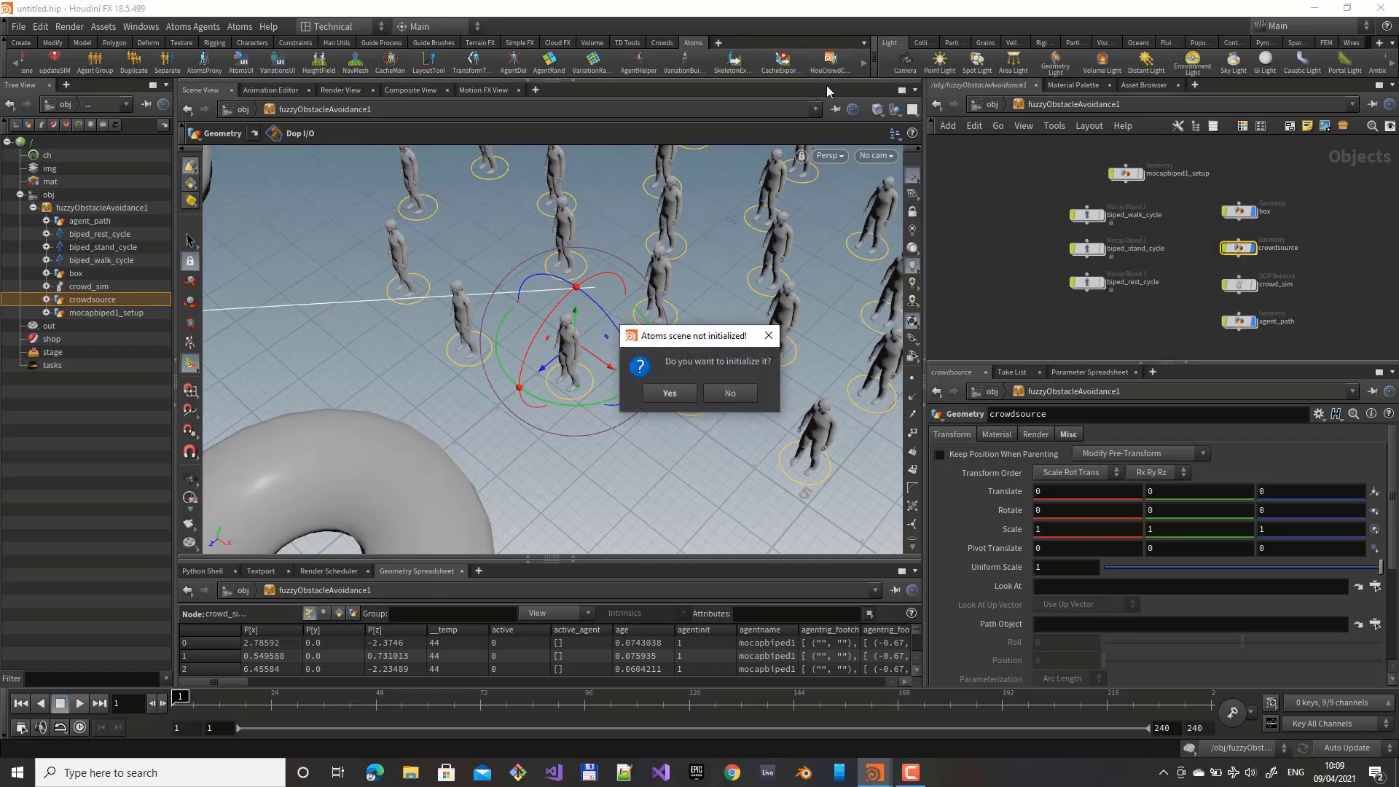
{"action": "left_click", "coordinate": [659, 394]}
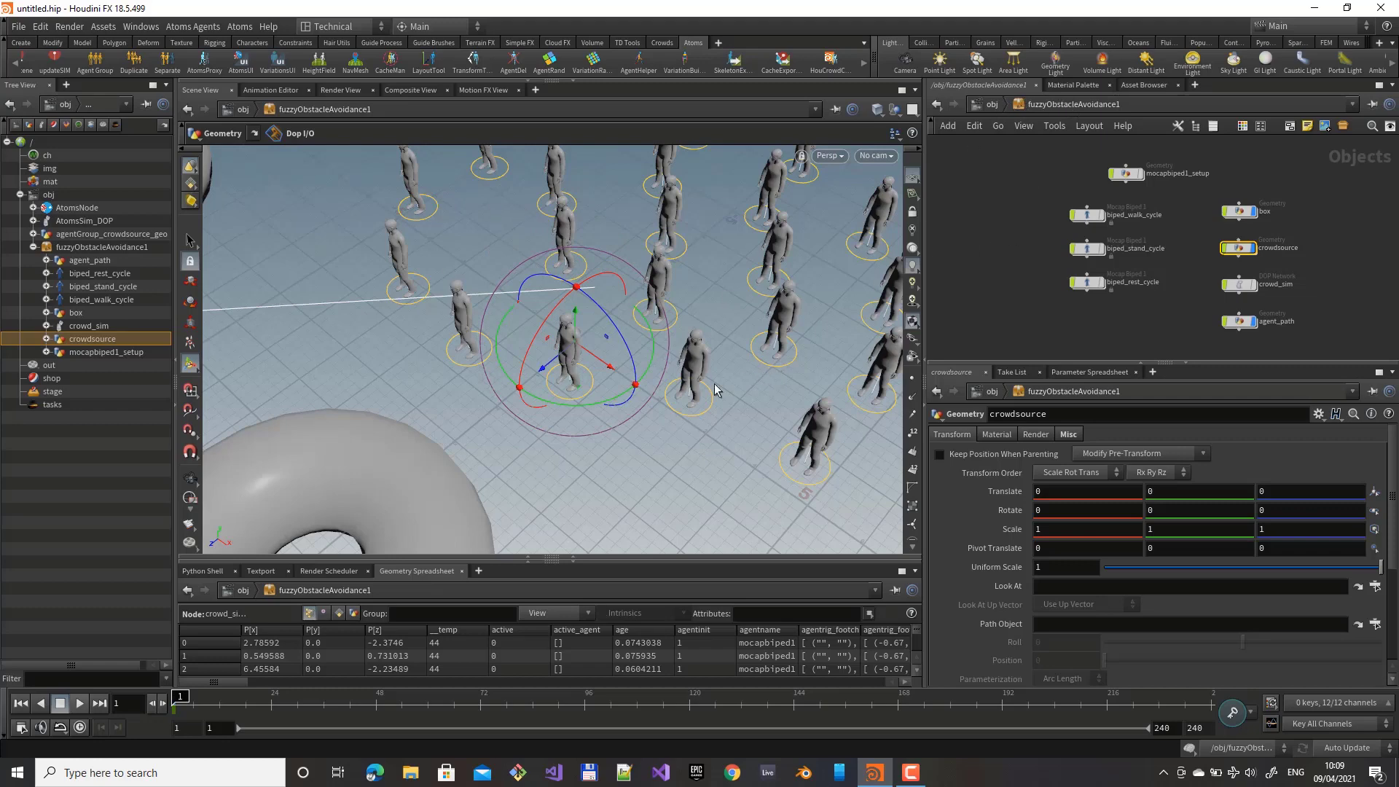
{"action": "left_click_drag", "start_coordinate": [713, 389], "coordinate": [816, 423], "text": "alt"}
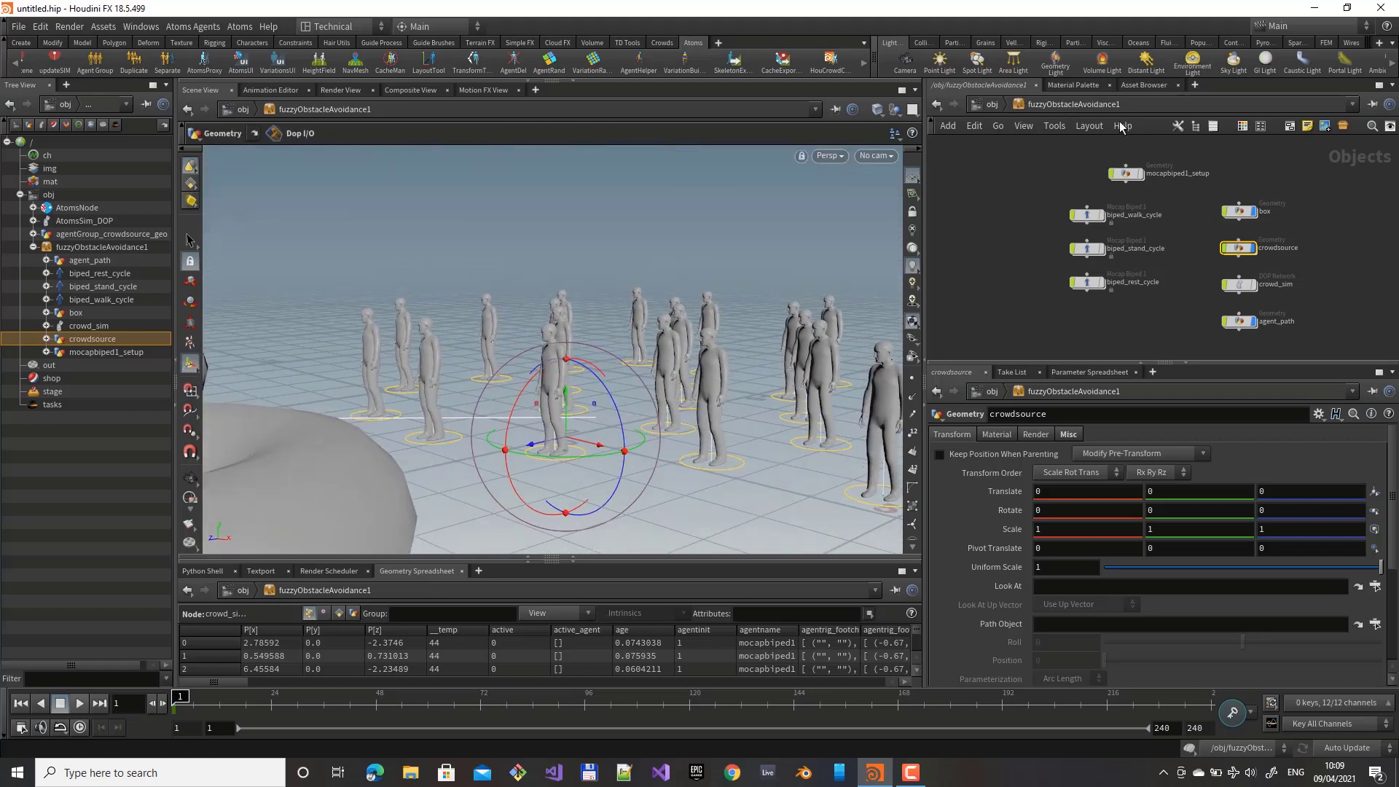
- Line up the AtomsSim_DOP and agentGroup_crowdsource_geo nodes beneath AtomsNode in the obj network
{"action": "left_click", "coordinate": [992, 104]}
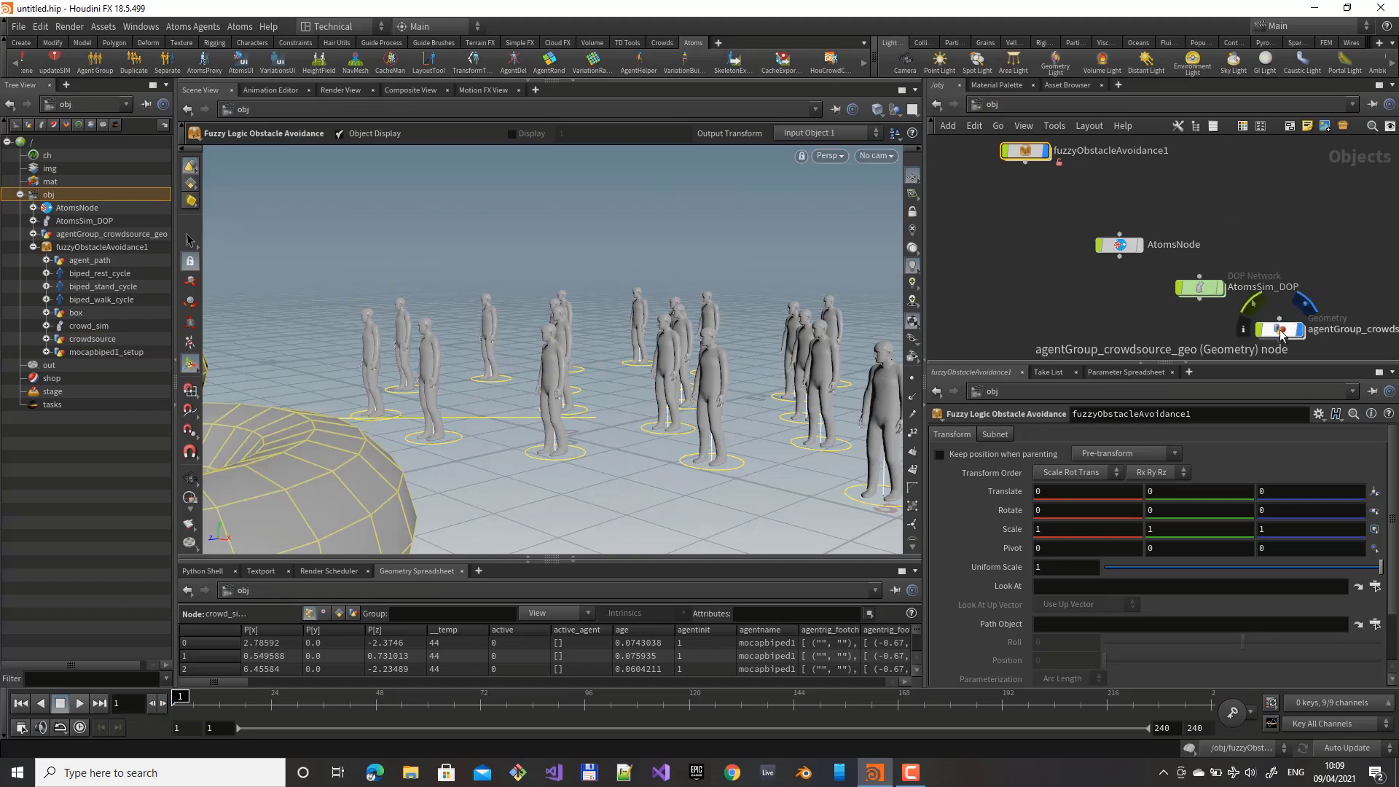
{"action": "left_click_drag", "start_coordinate": [1276, 322], "coordinate": [1120, 318]}
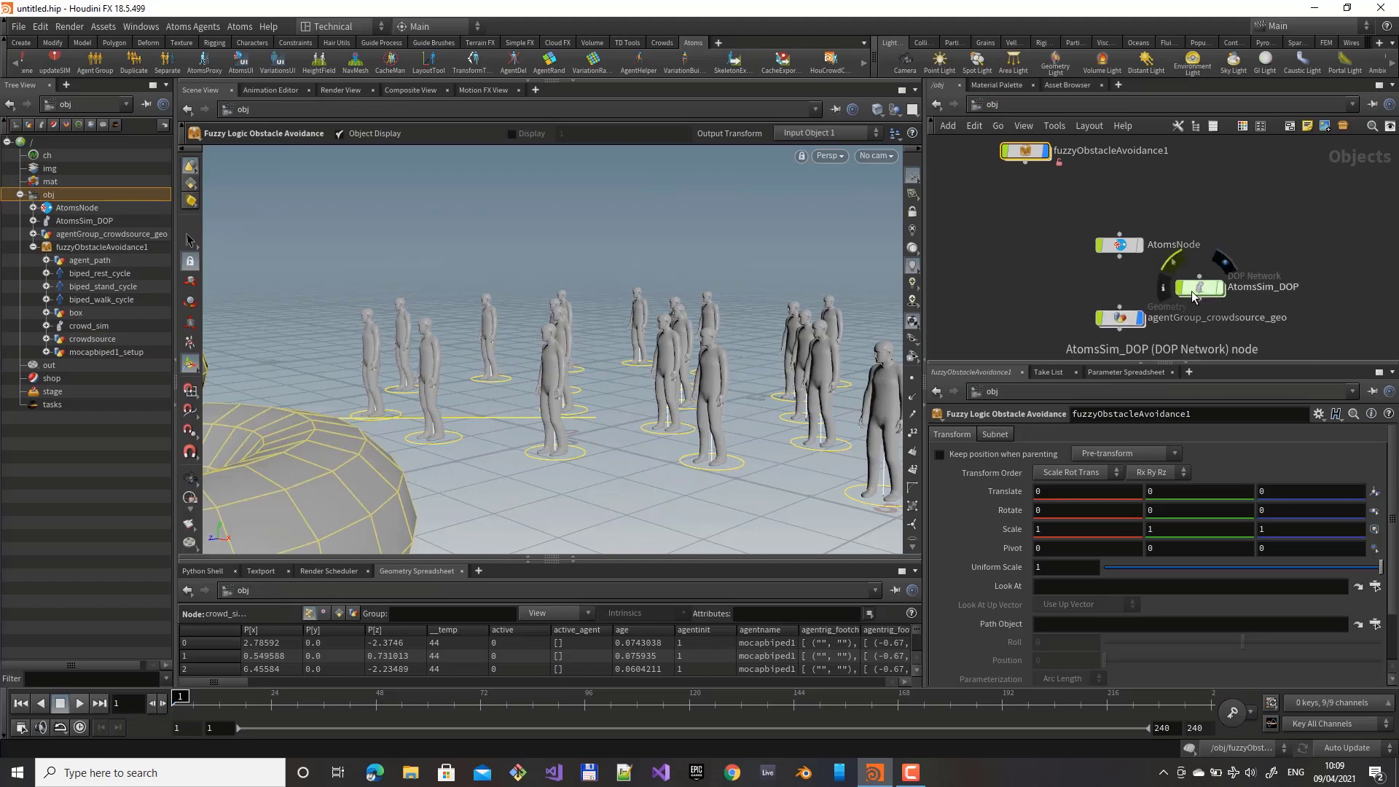
{"action": "left_click_drag", "start_coordinate": [1194, 287], "coordinate": [1115, 276]}
- Inspect the behaviour module and module attributes of the agentGroup_crowdsource node inside agentGroup_crowdsource_geo
{"action": "double_click", "coordinate": [1125, 317]}
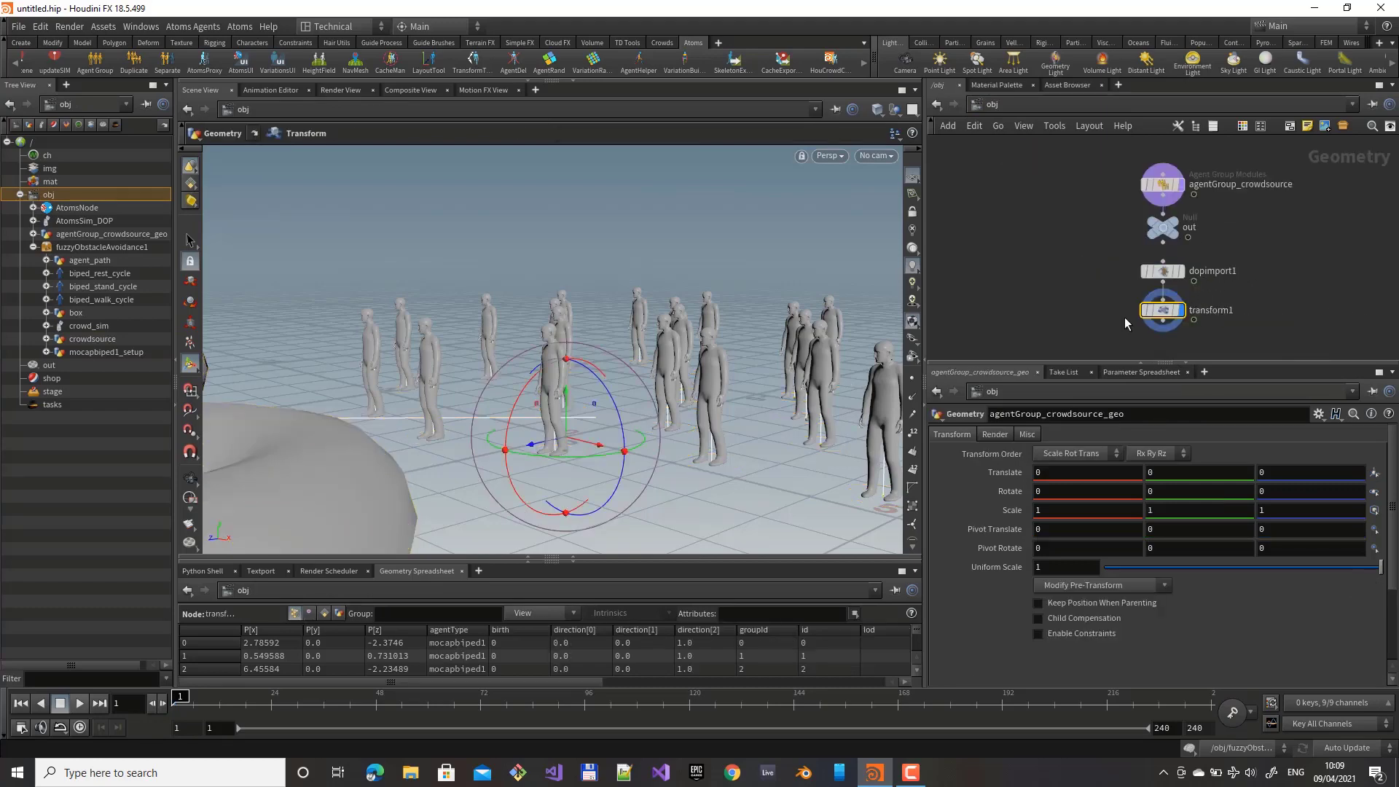
{"action": "left_click", "coordinate": [1155, 194]}
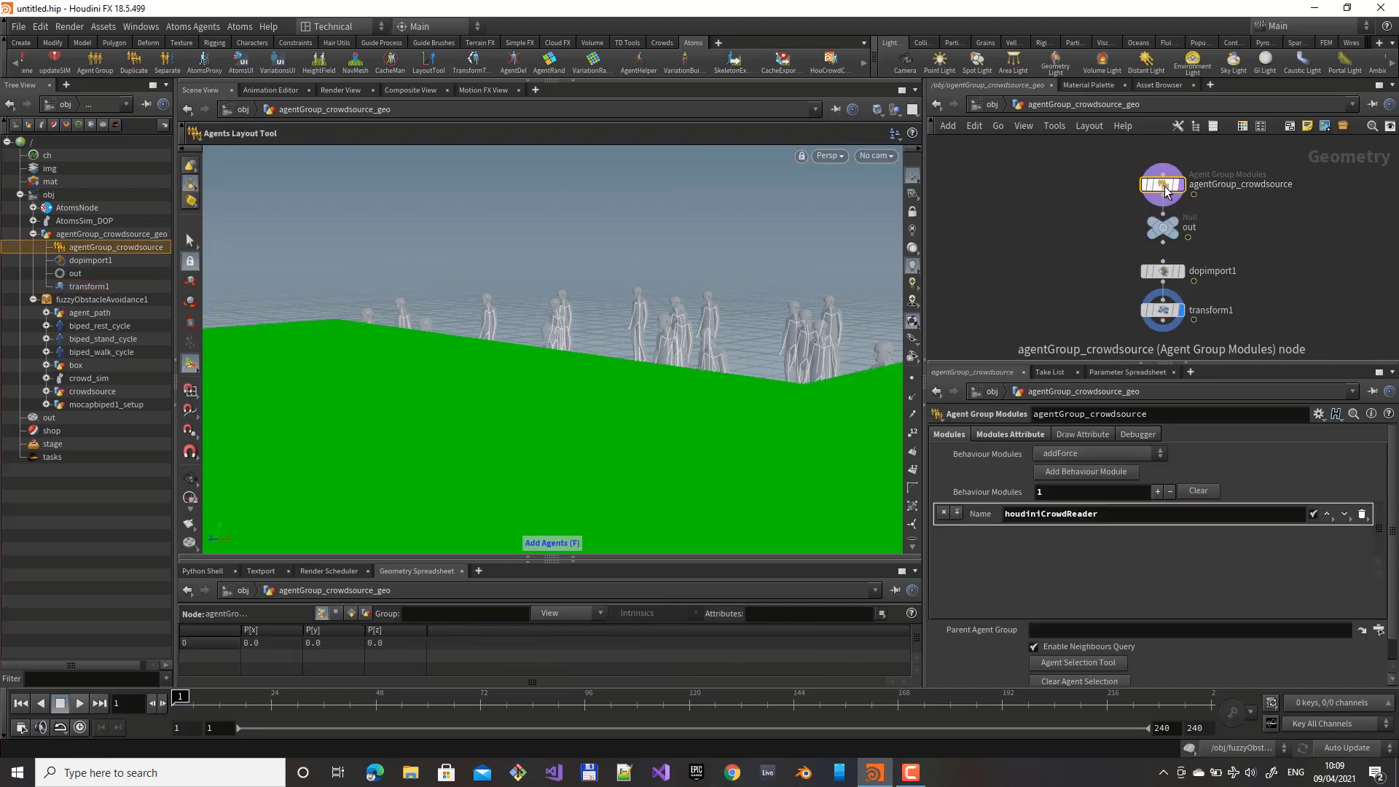
{"action": "key", "text": "Escape"}
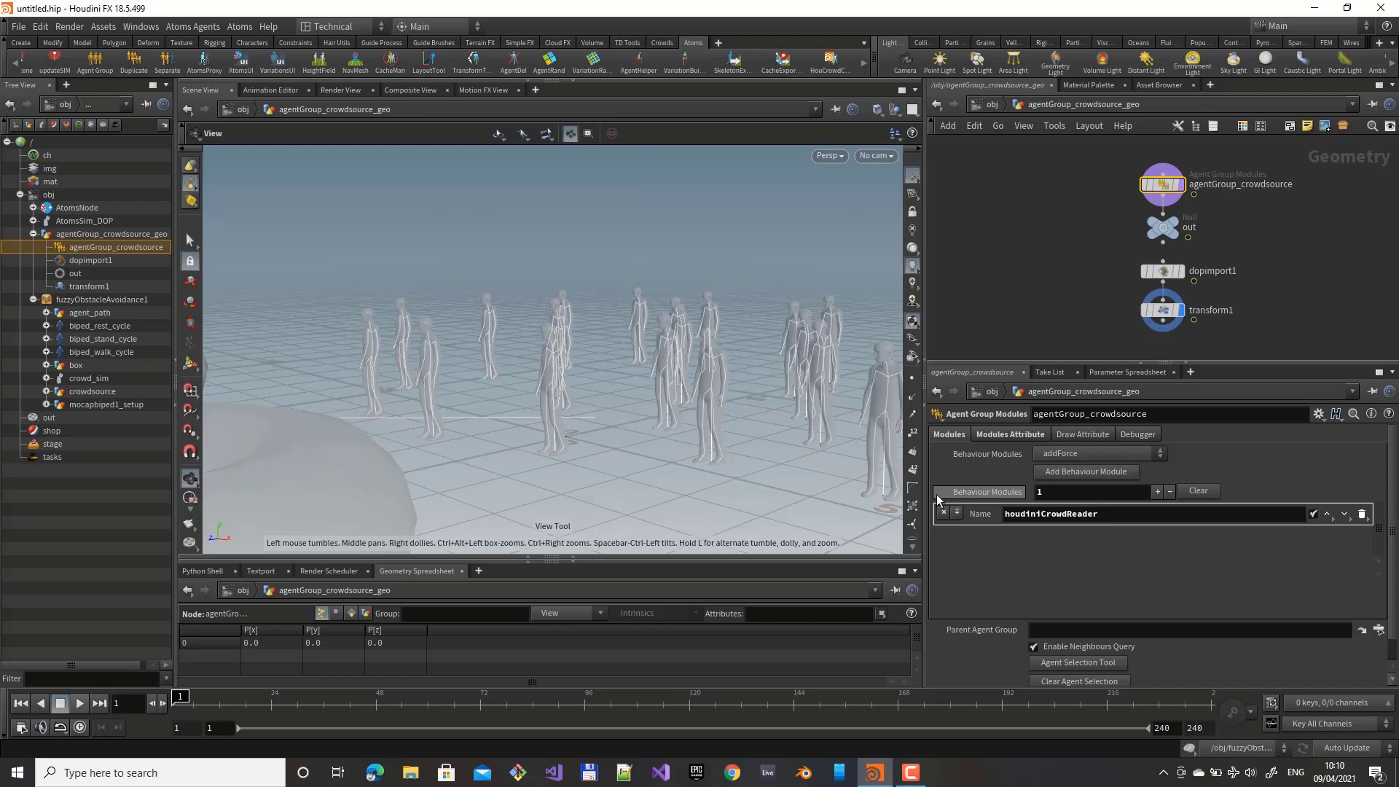
{"action": "left_click", "coordinate": [1020, 438]}
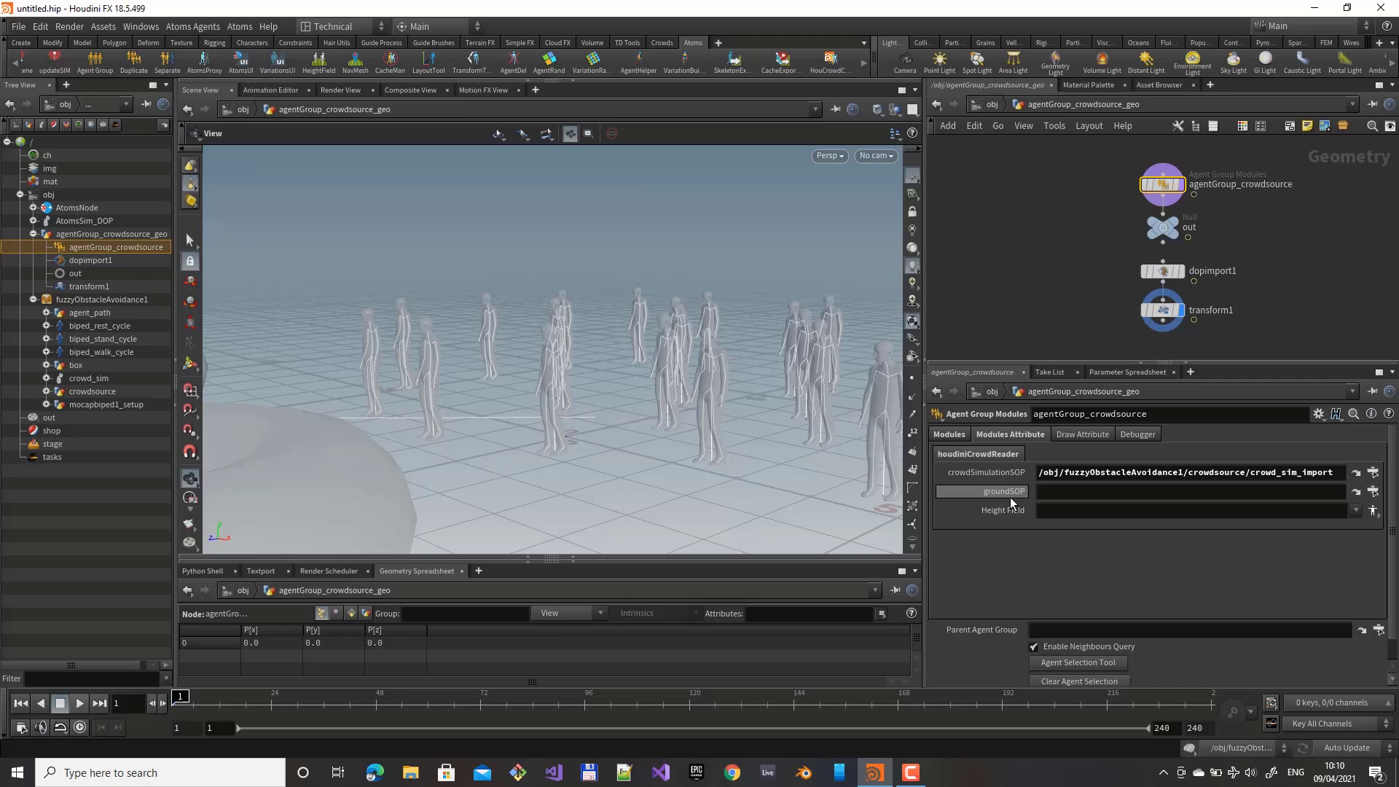
{"action": "left_click", "coordinate": [1040, 492]}
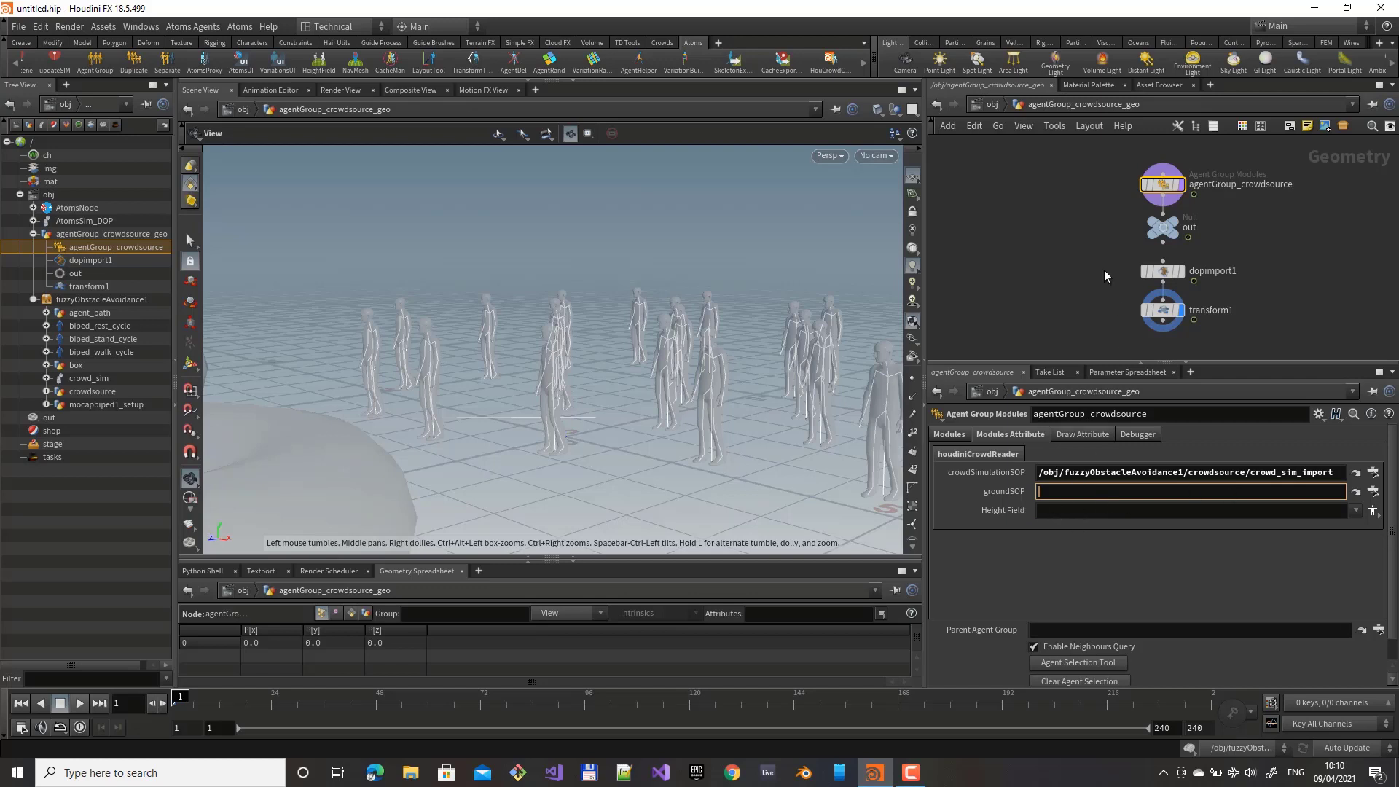
- Play the converted crowd simulation with its skeleton agents, stop it and return to the first frame
{"action": "left_click", "coordinate": [79, 705]}
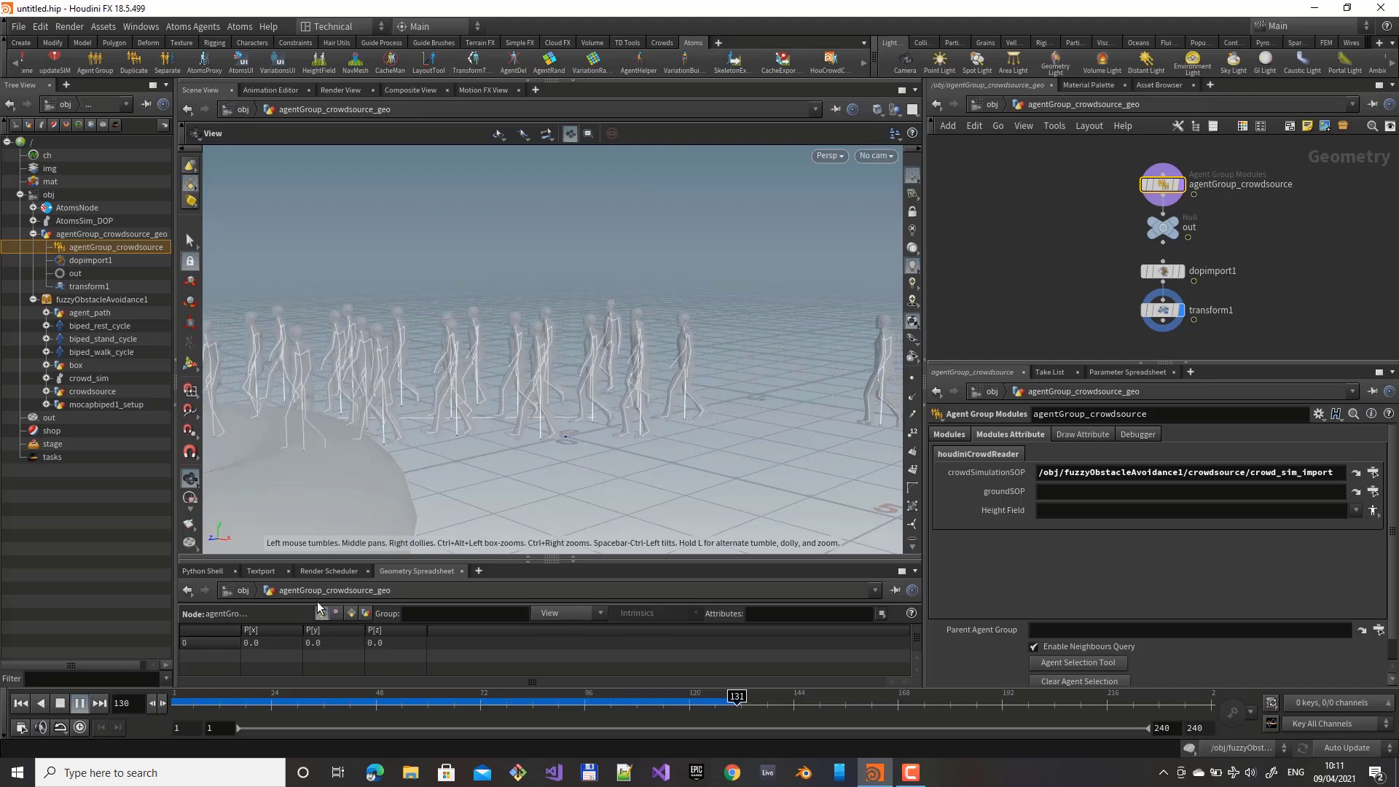
{"action": "left_click", "coordinate": [79, 703]}
{"action": "left_click", "coordinate": [21, 702]}
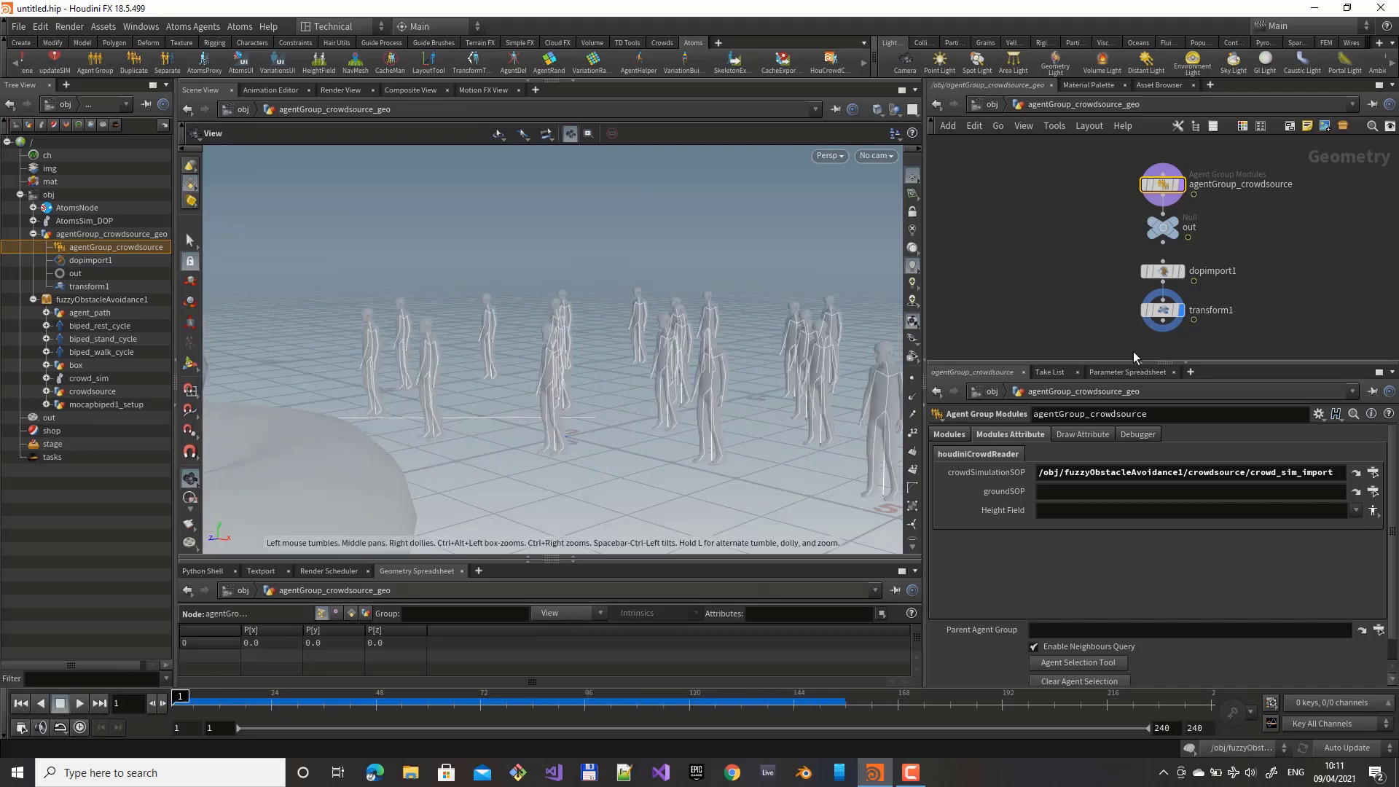
- Hide the fuzzyObstacleAvoidance1 object and set the draw mode of agentGroup_crowdsource to Skin
{"action": "key", "text": "u"}
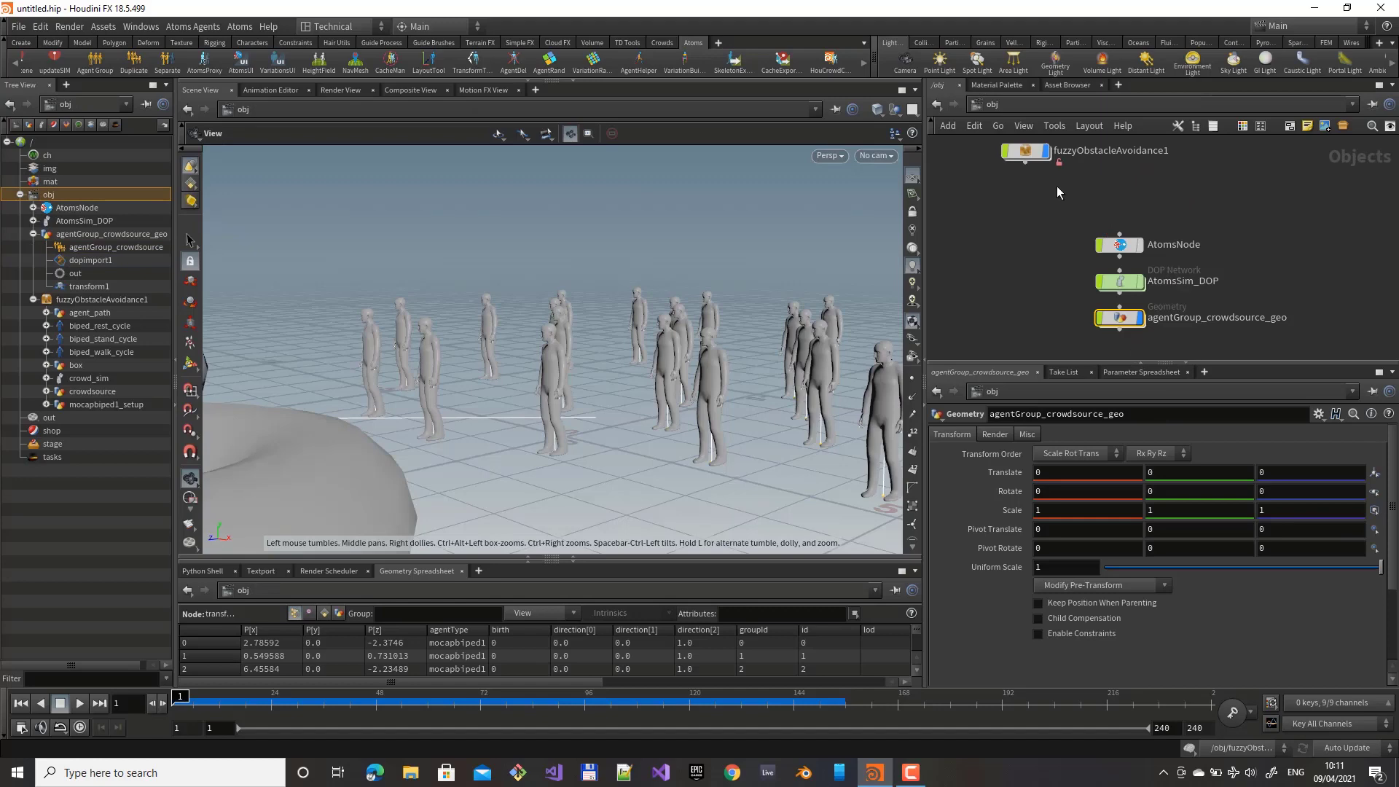
{"action": "left_click", "coordinate": [1047, 153]}
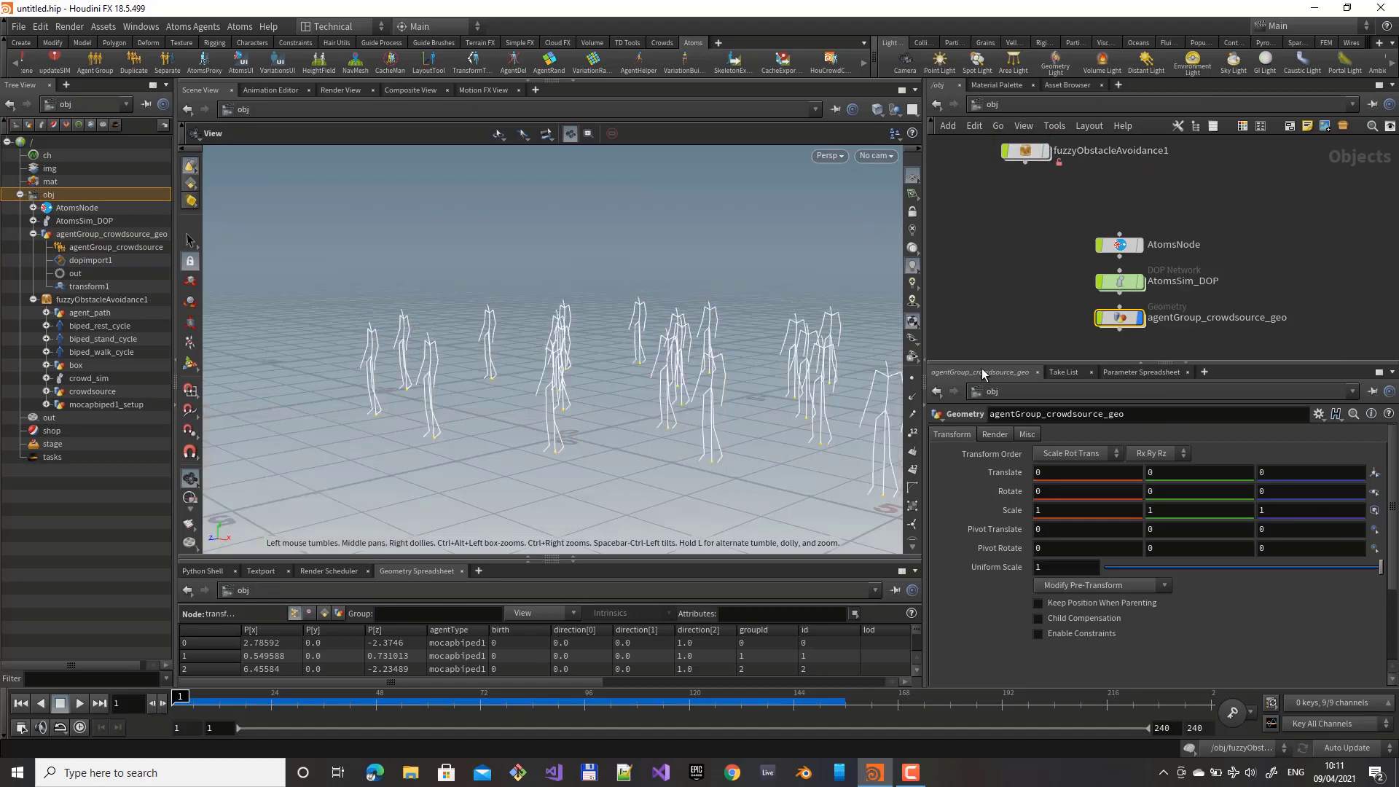
{"action": "double_click", "coordinate": [1120, 317]}
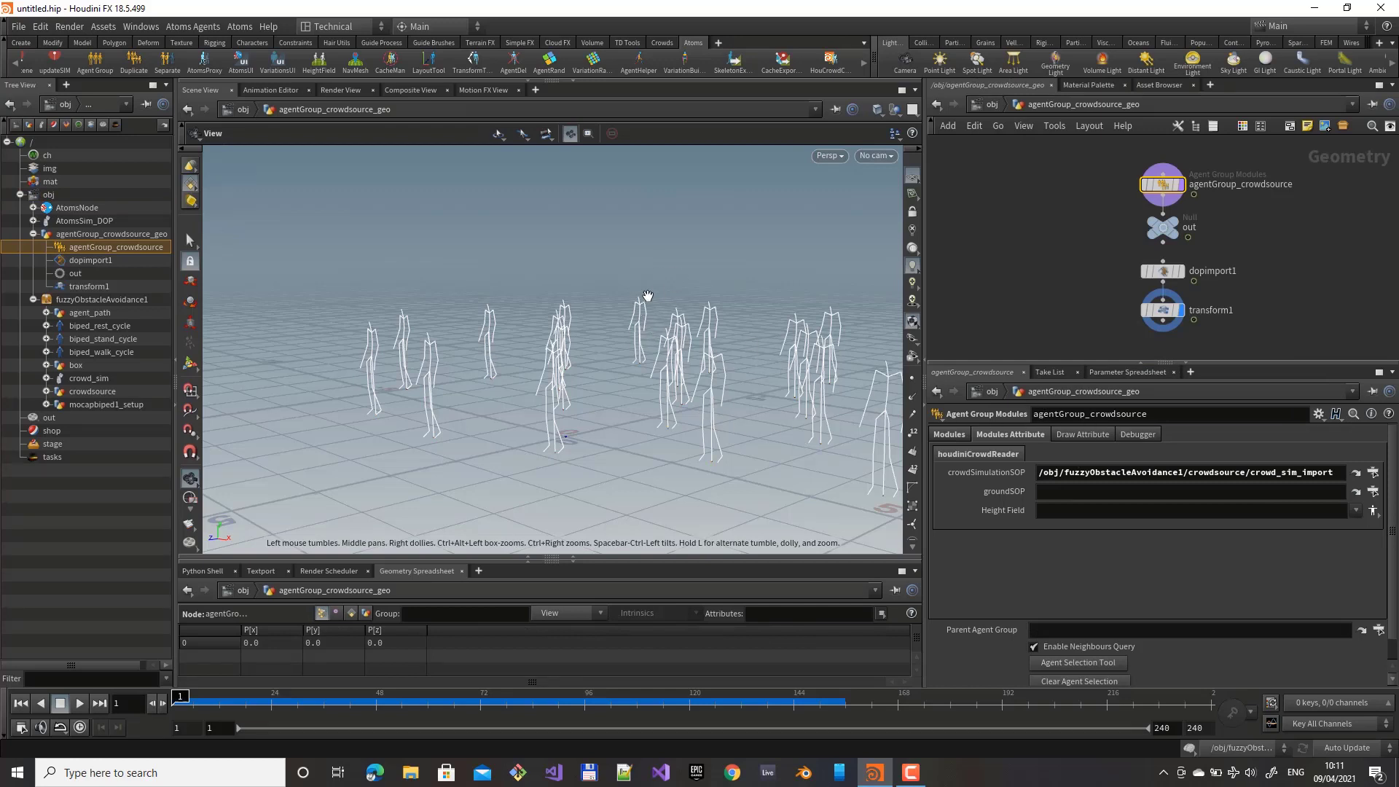
{"action": "left_click", "coordinate": [1089, 435]}
{"action": "left_click", "coordinate": [1067, 453]}
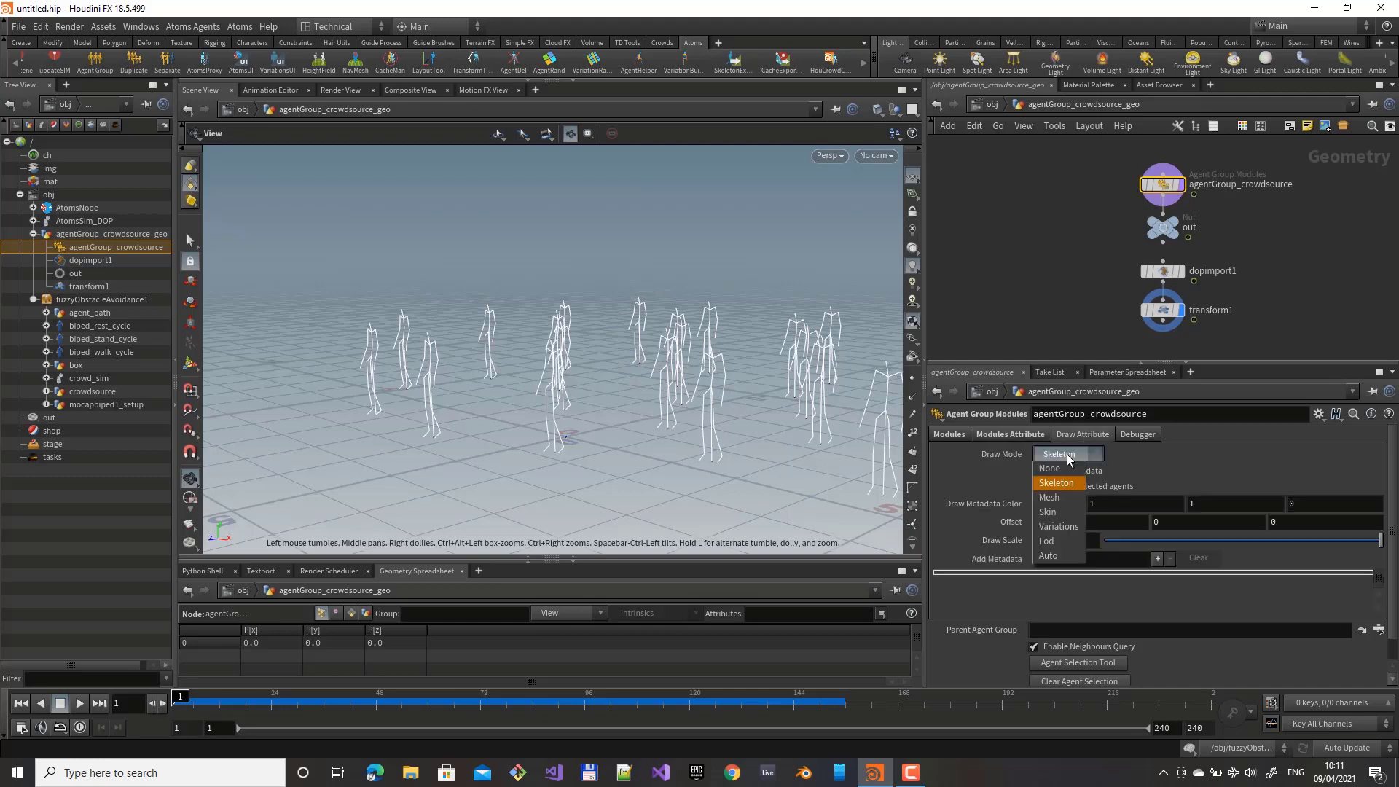
{"action": "left_click", "coordinate": [1051, 516]}
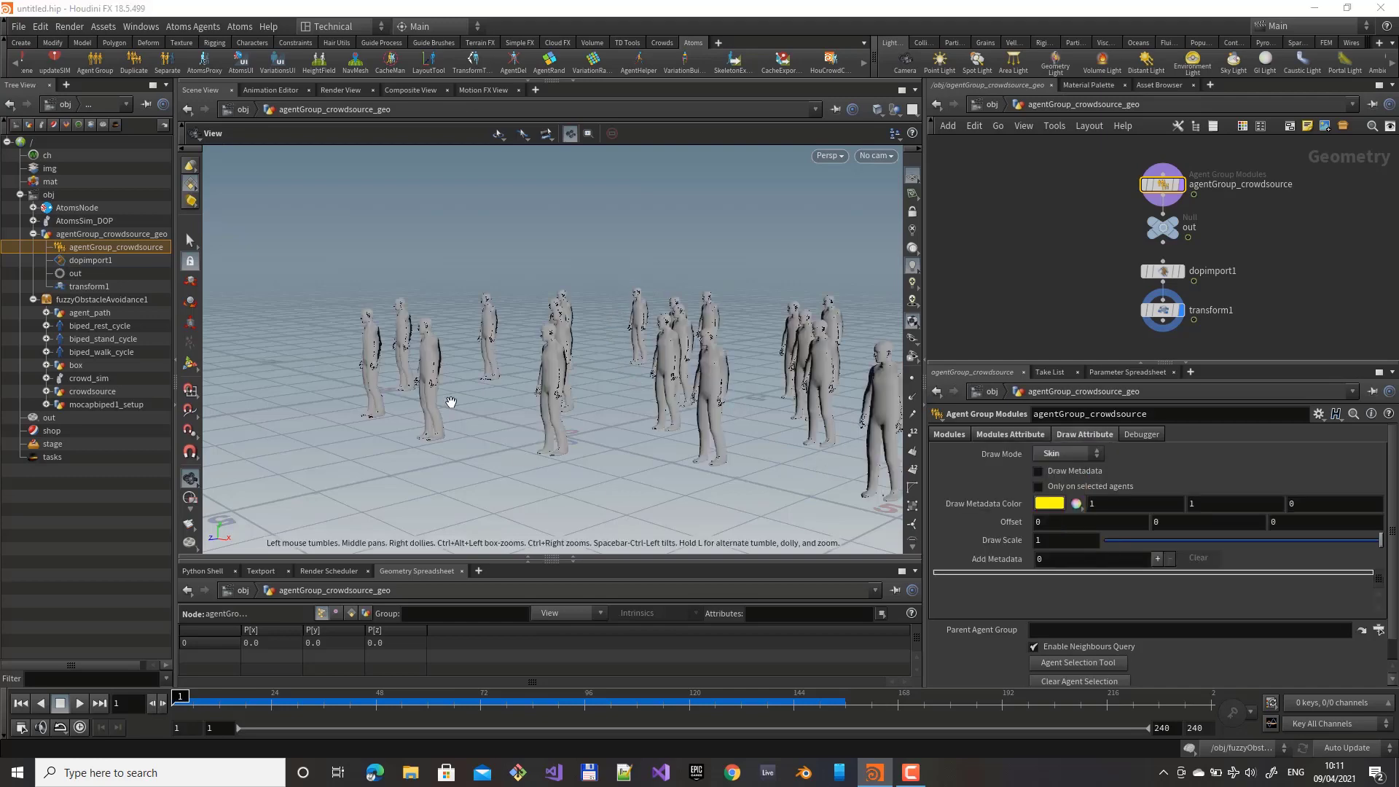
- Play back the simulation with the skinned agents, stop it and rewind to frame 1
{"action": "left_click", "coordinate": [77, 704]}
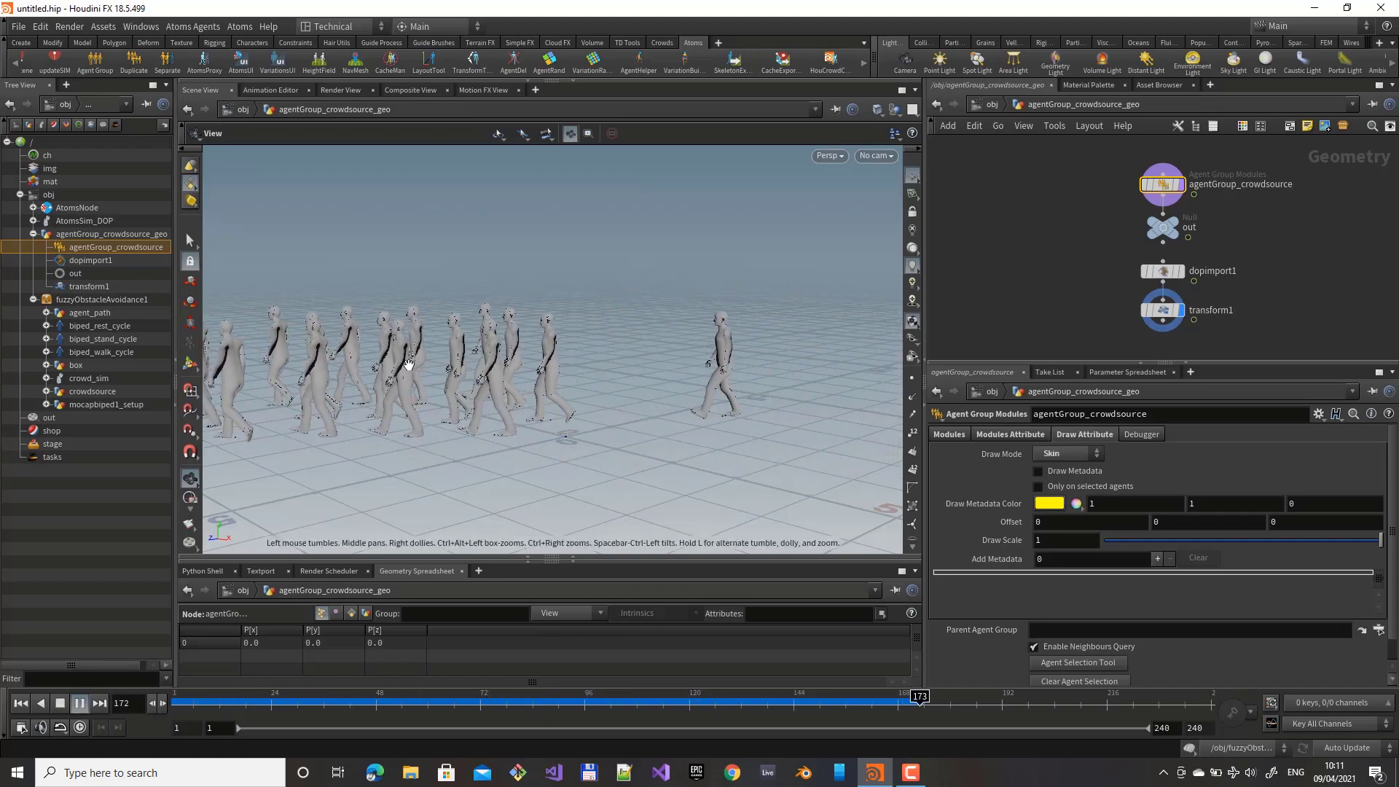
{"action": "left_click", "coordinate": [58, 703]}
{"action": "left_click", "coordinate": [20, 703]}
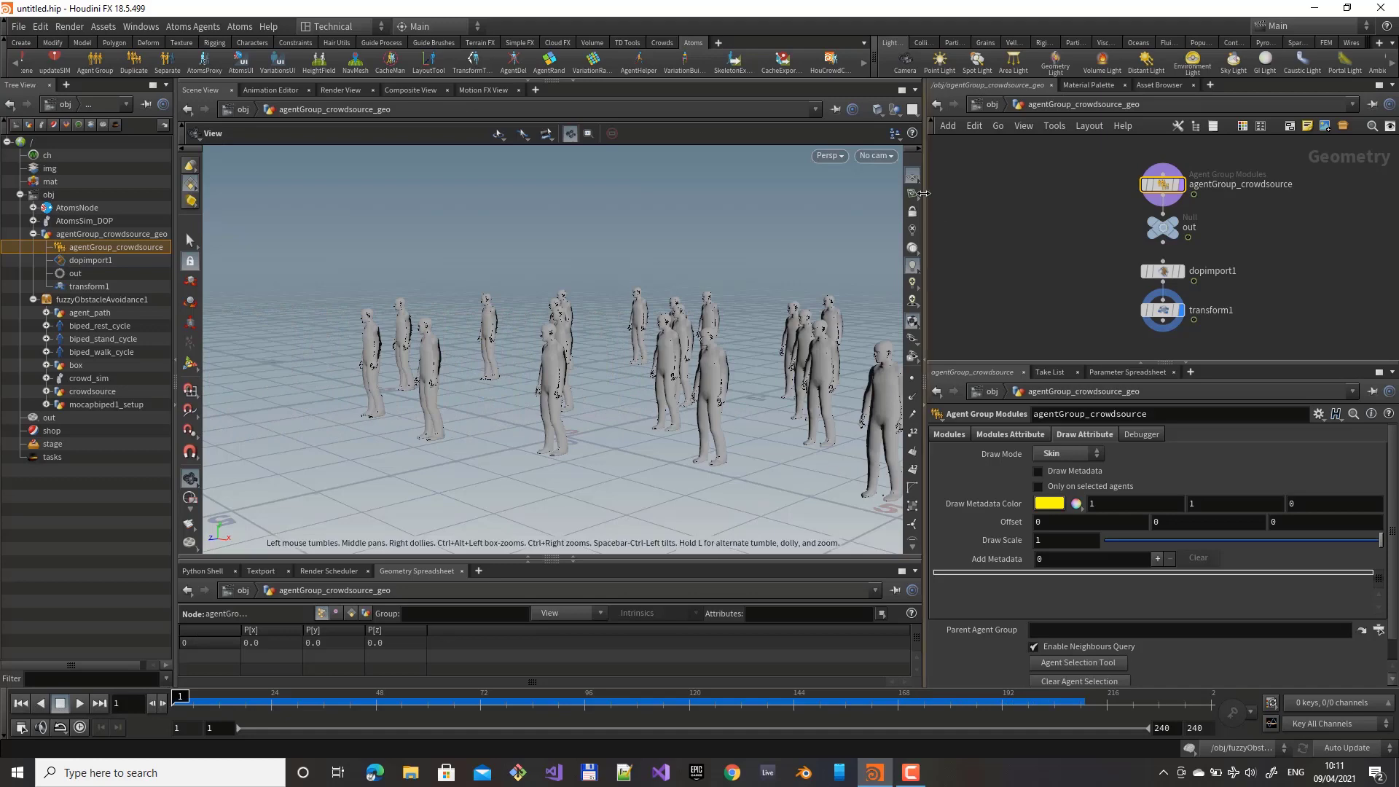
- Examine the limb and foot settings of the agentprep1 node in mocapbiped1_setup inside fuzzyObstacleAvoidance1
{"action": "left_click", "coordinate": [989, 104]}
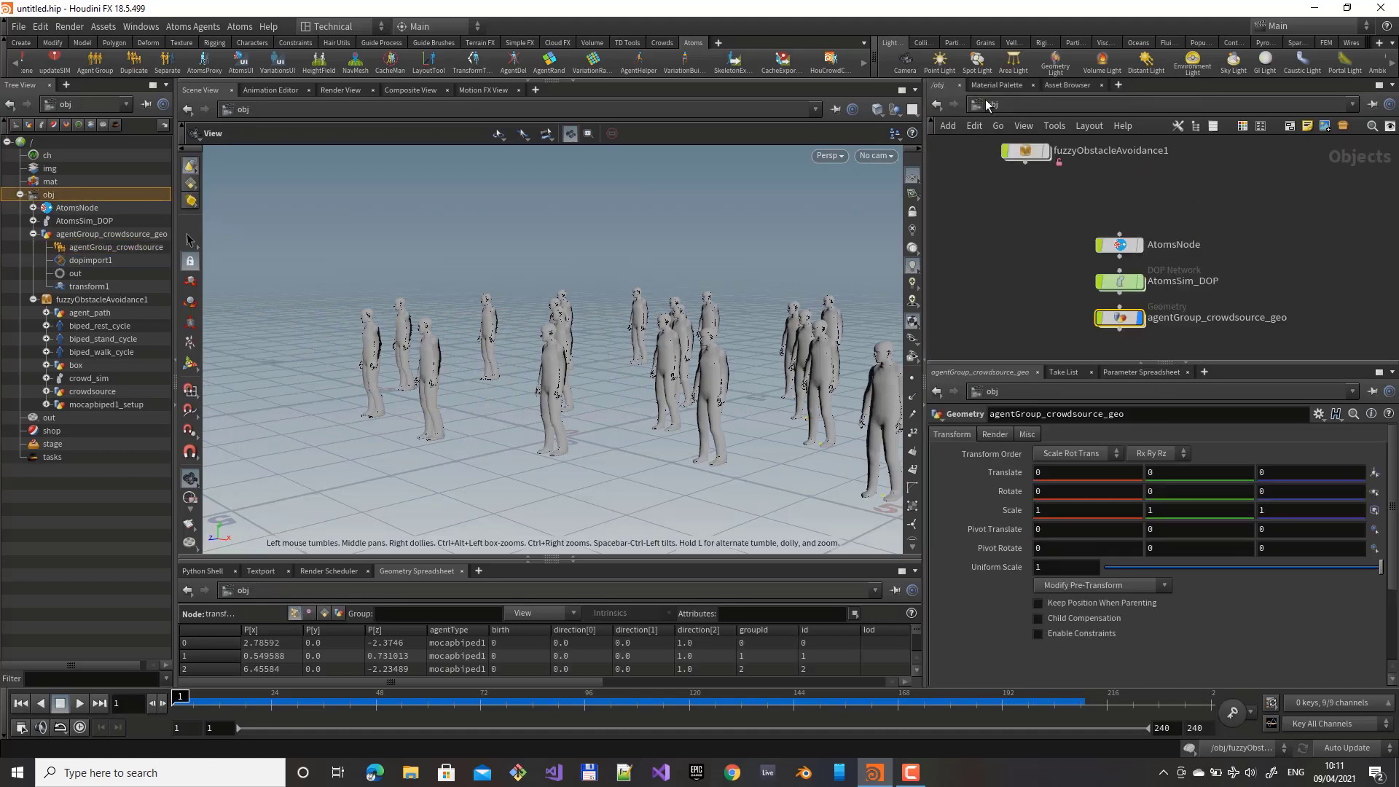
{"action": "double_click", "coordinate": [1030, 150]}
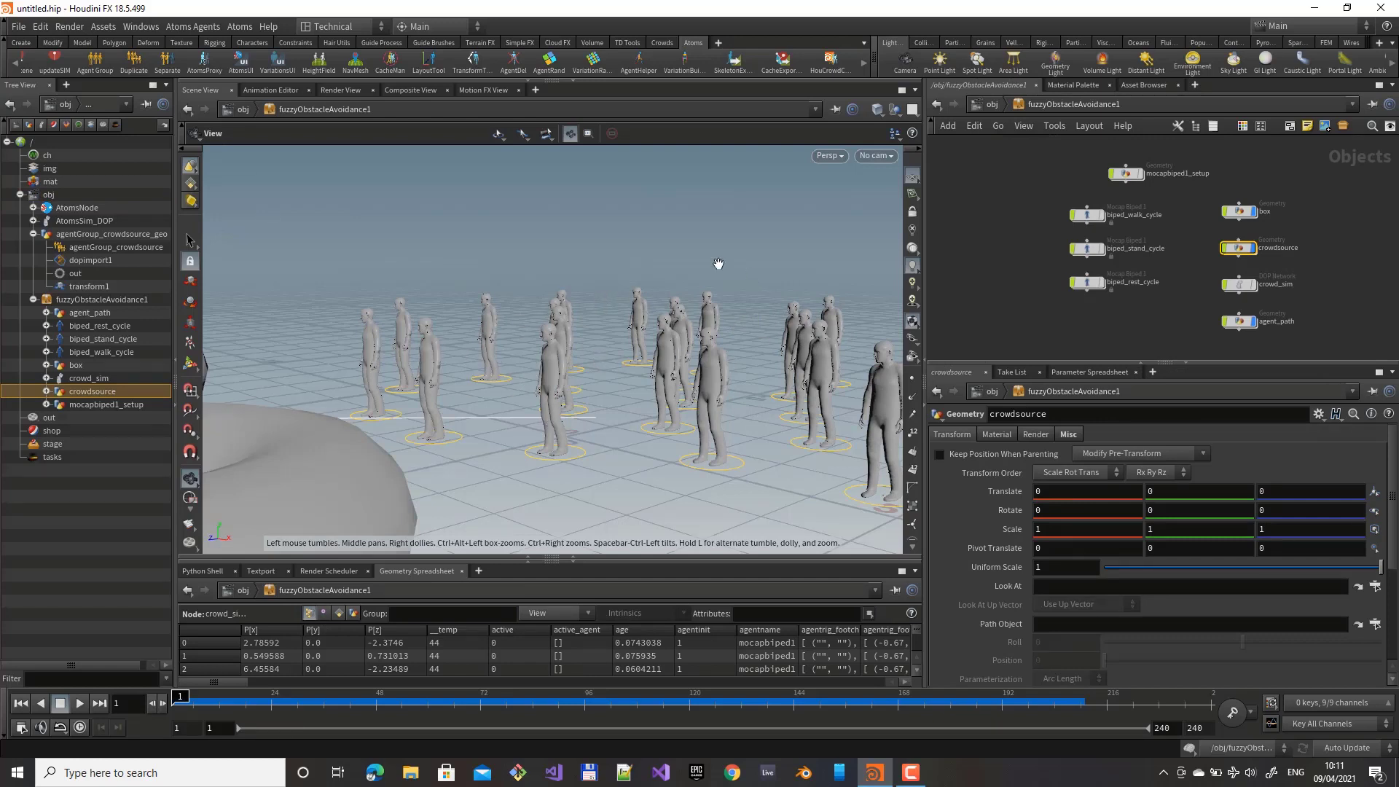
{"action": "scroll", "coordinate": [1164, 225], "scroll_direction": "up", "scroll_amount": 2}
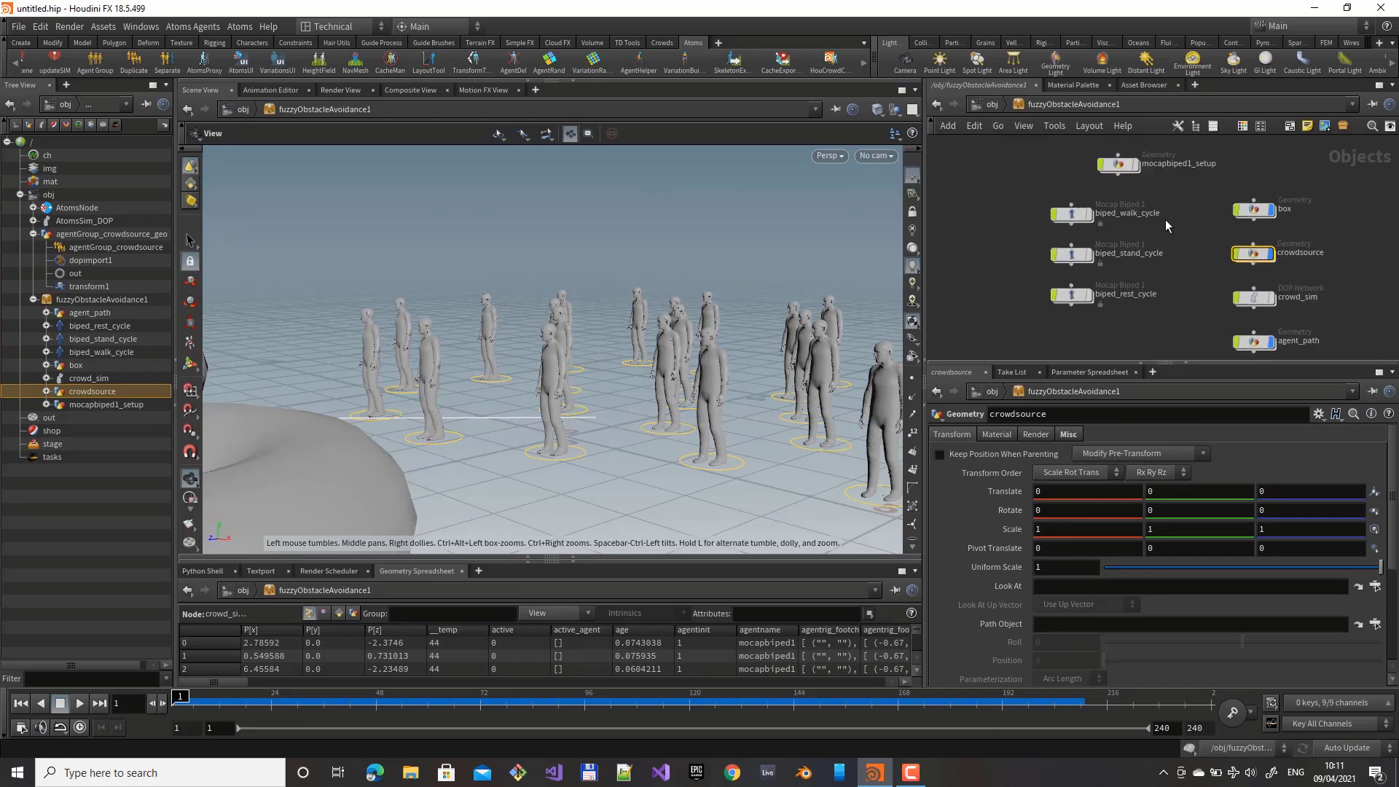
{"action": "double_click", "coordinate": [1118, 165]}
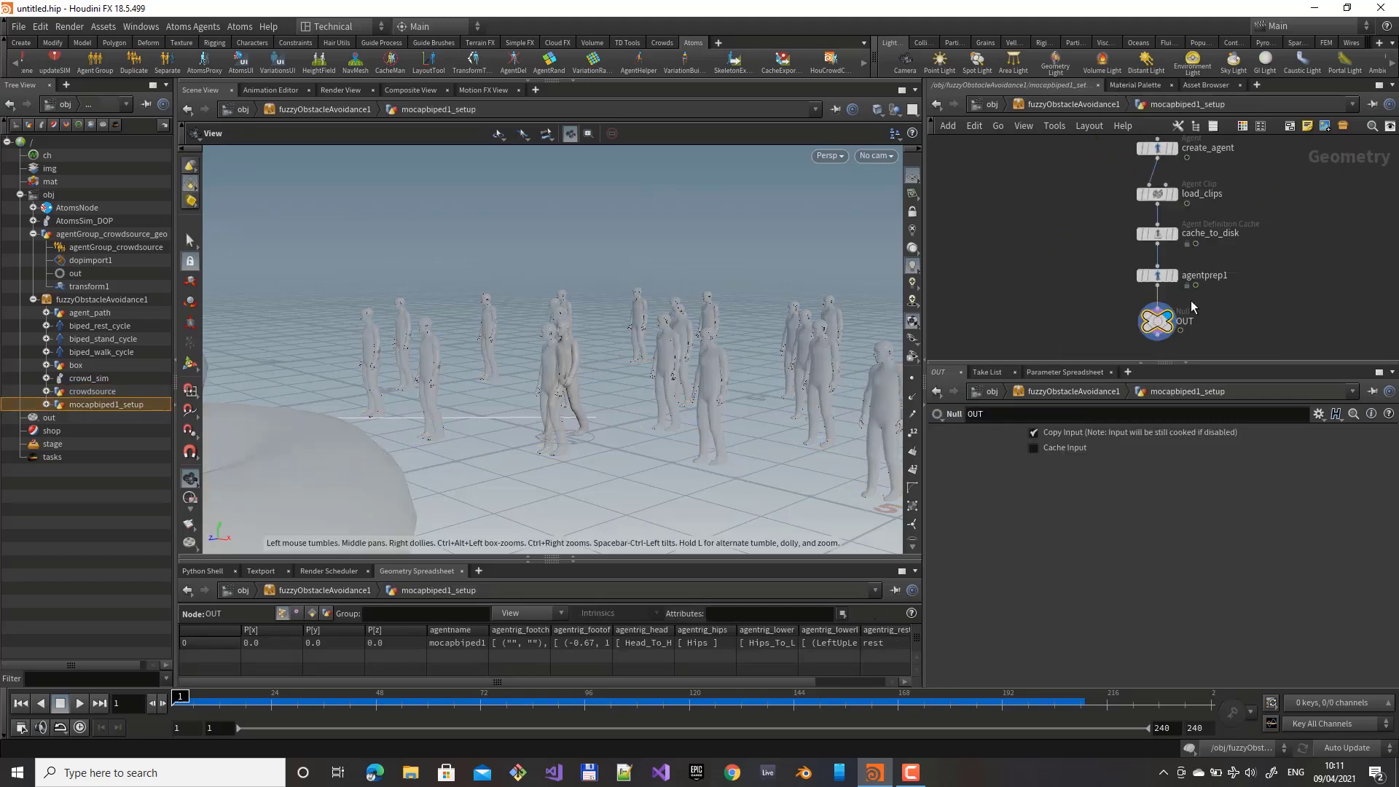
{"action": "left_click", "coordinate": [1159, 270]}
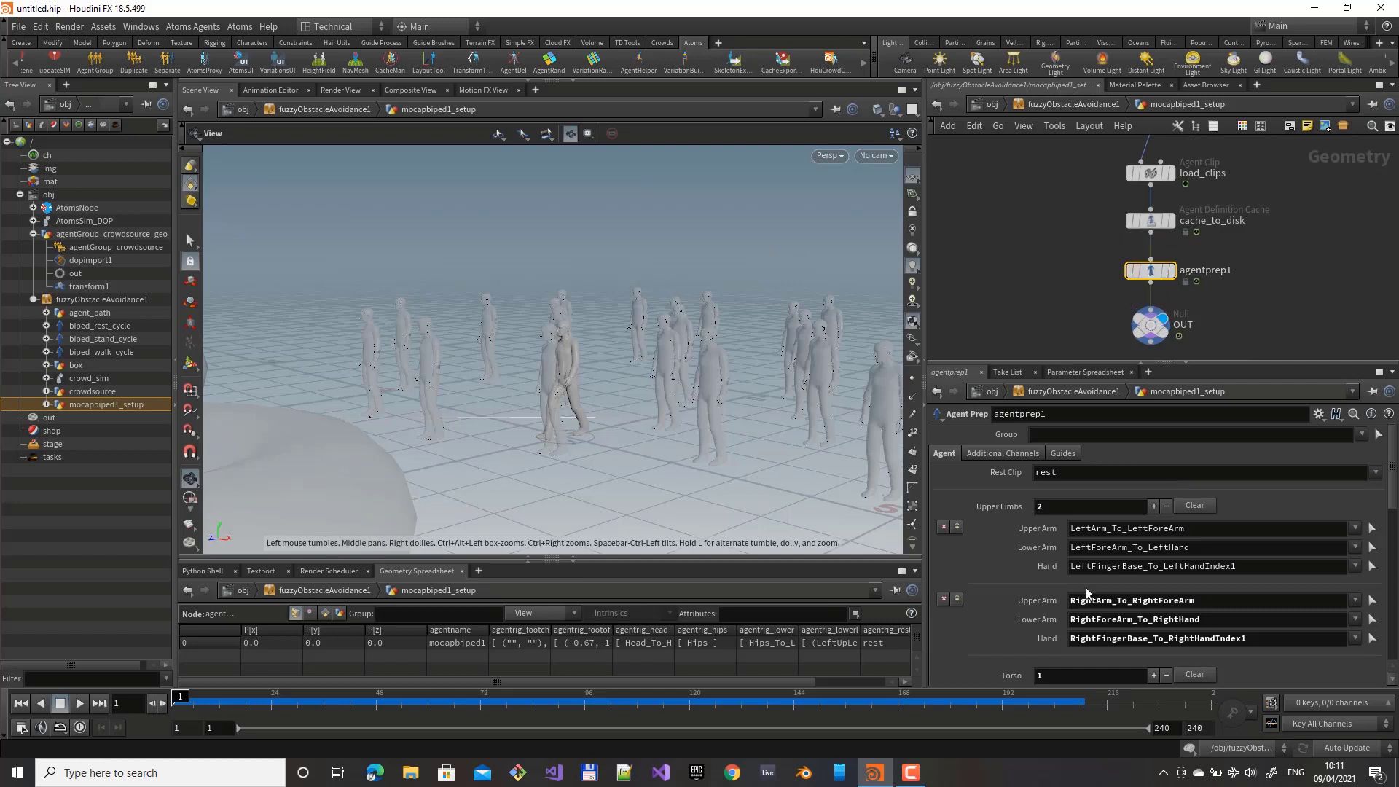
{"action": "scroll", "coordinate": [1011, 576], "scroll_direction": "down", "scroll_amount": 3}
{"action": "scroll", "coordinate": [1020, 583], "scroll_direction": "down", "scroll_amount": 5}
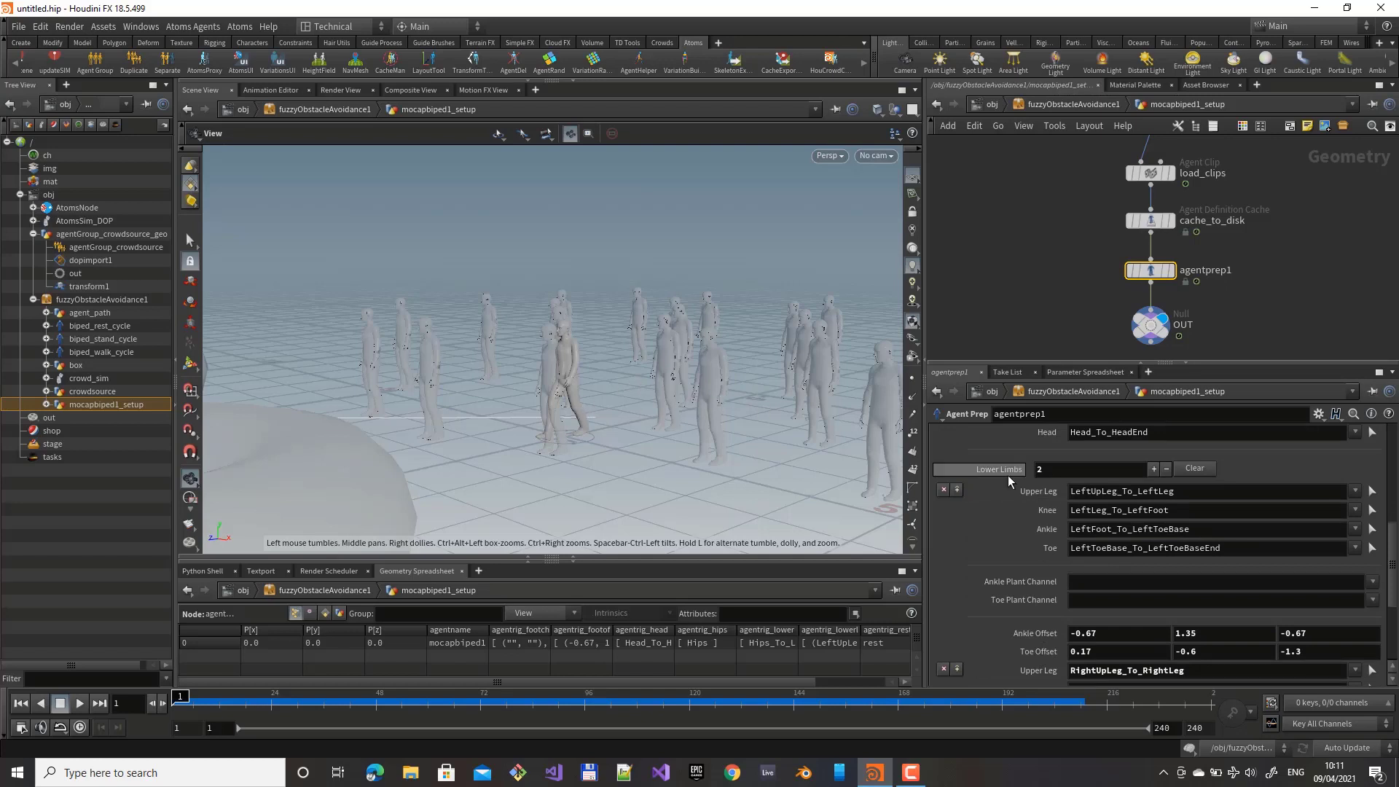
- Return to the object level and add the crowdsource agent group to the export list of the Atoms Cache Exporter
{"action": "left_click", "coordinate": [992, 104]}
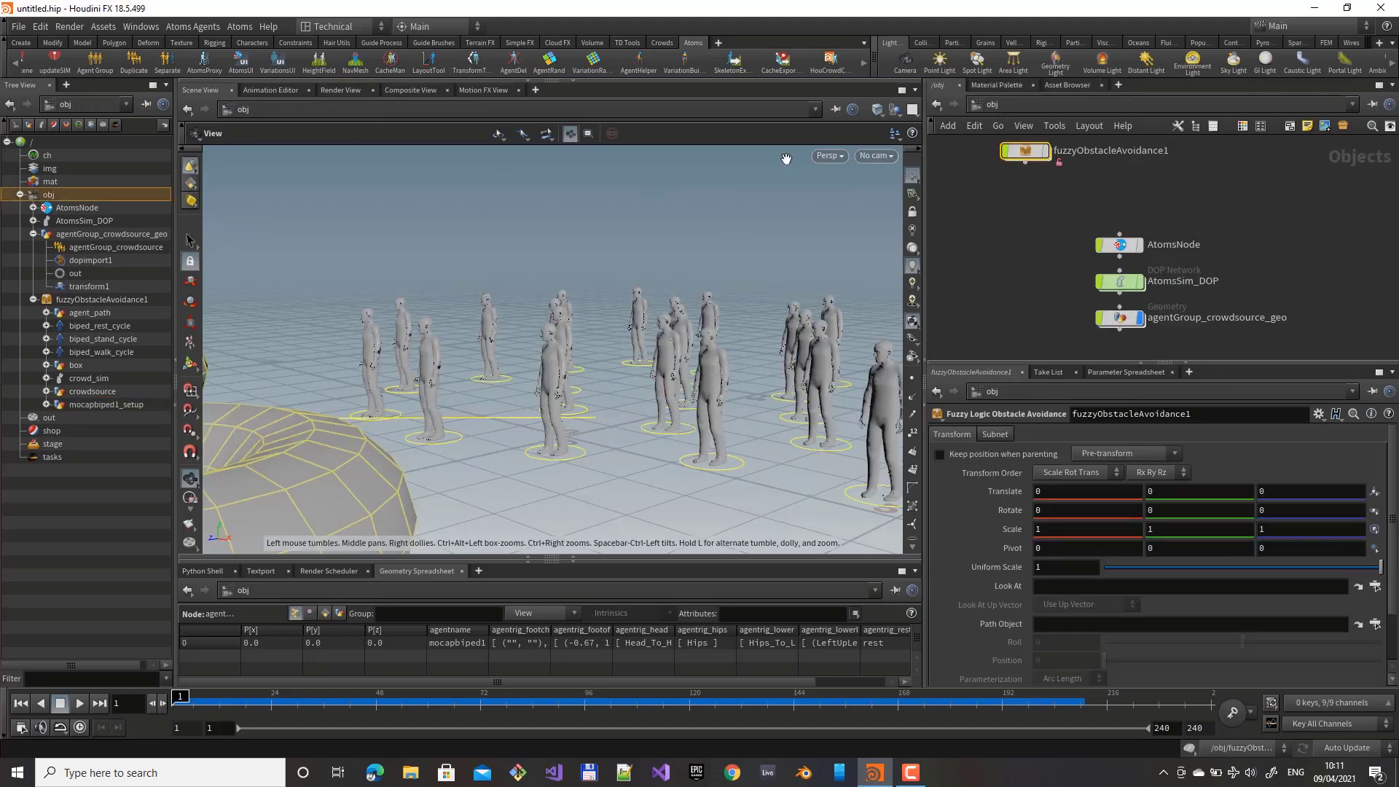
{"action": "left_click", "coordinate": [238, 27]}
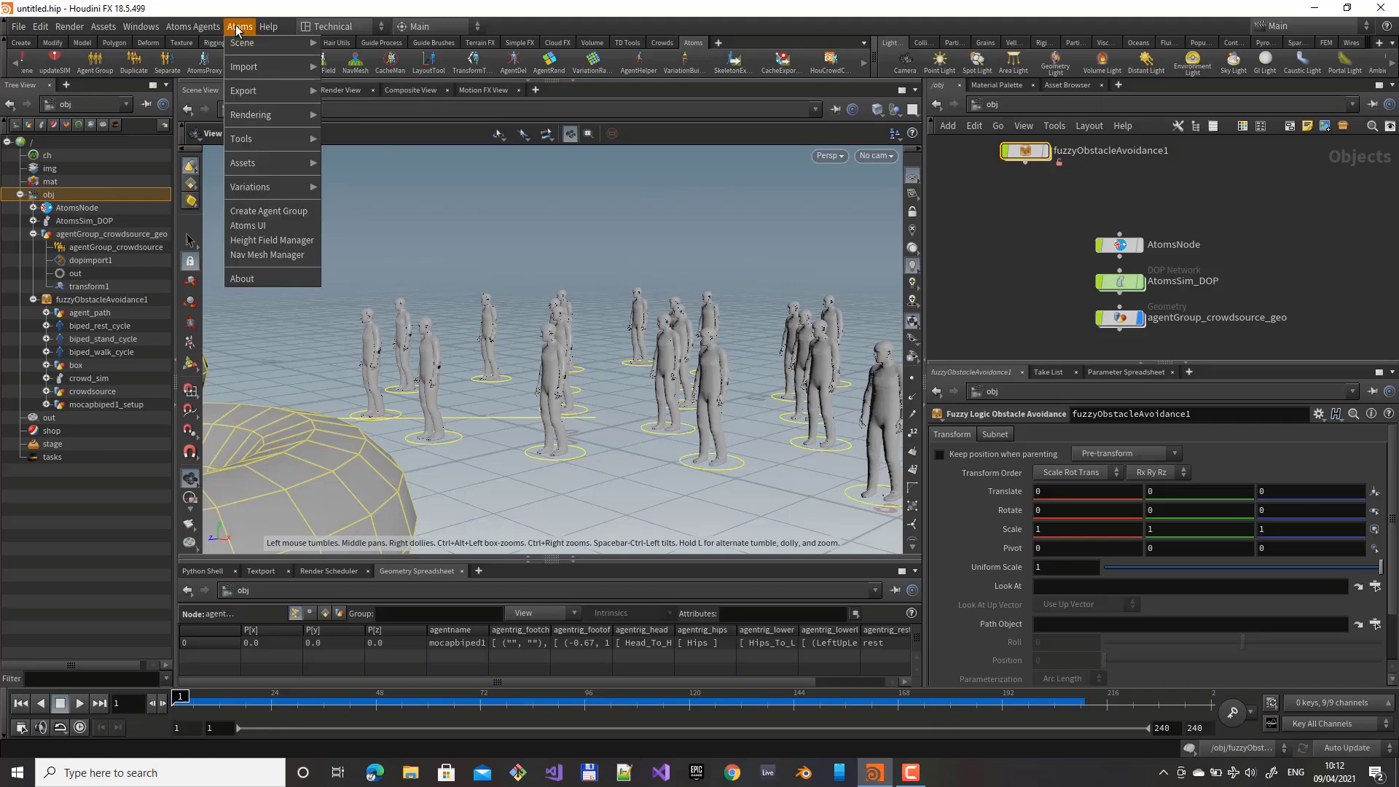
{"action": "mouse_move", "coordinate": [256, 91]}
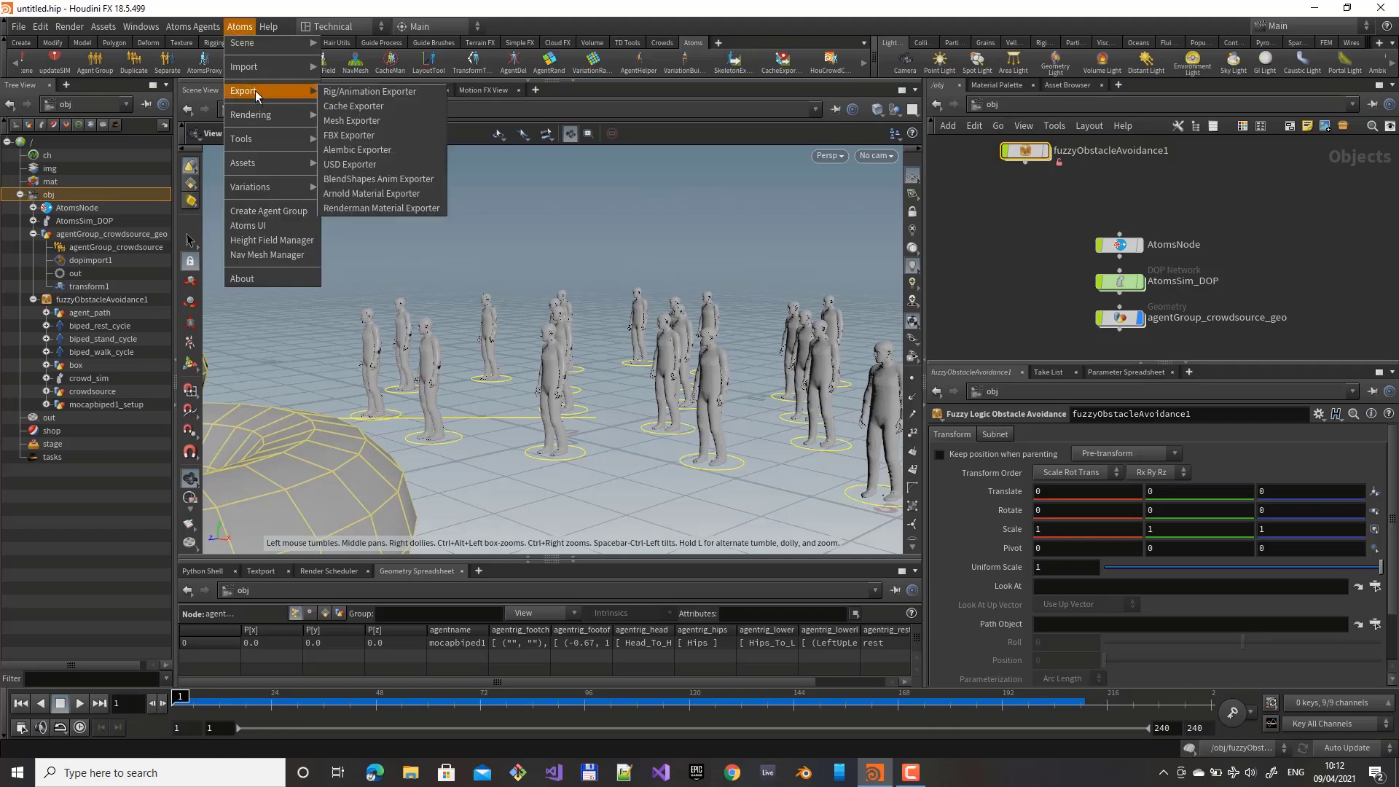
{"action": "left_click", "coordinate": [356, 108]}
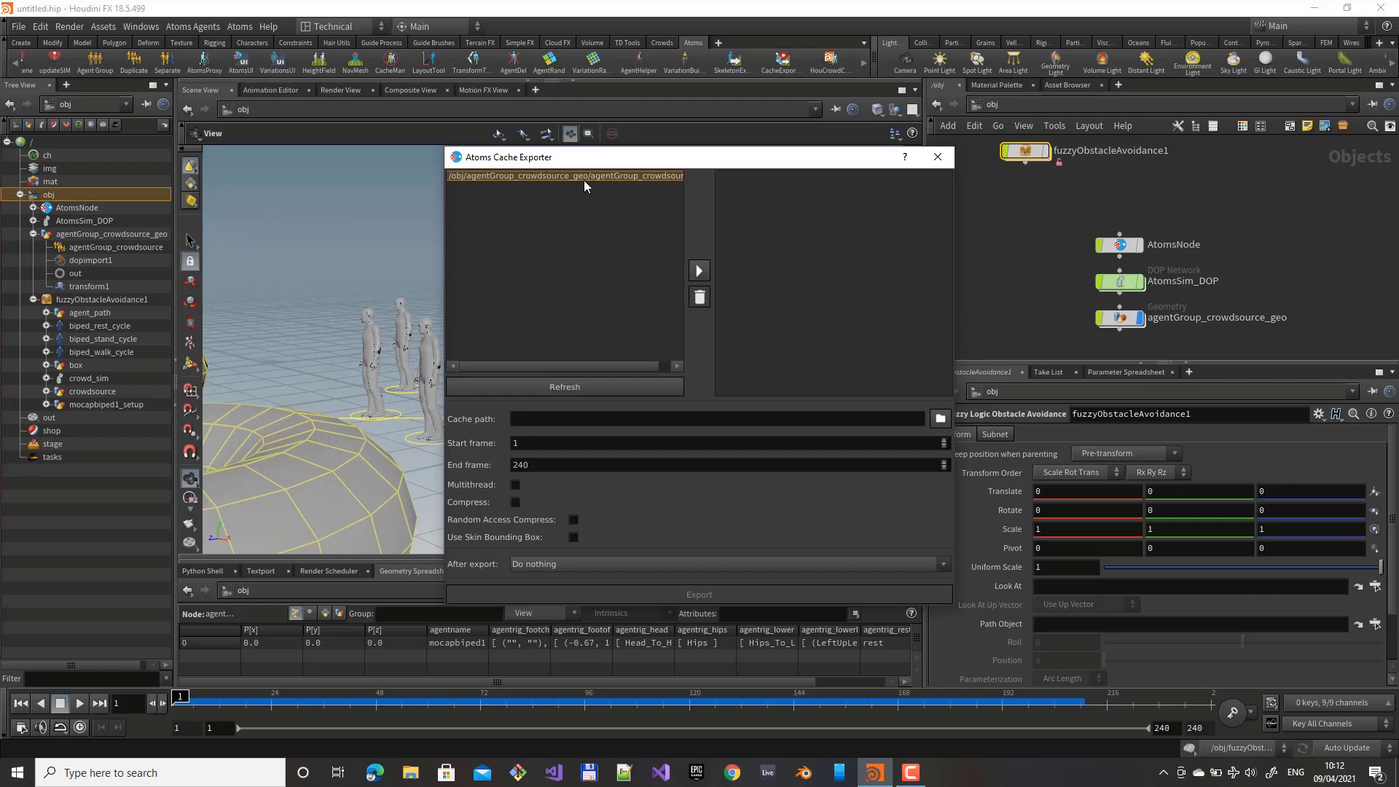
{"action": "left_click", "coordinate": [700, 272]}
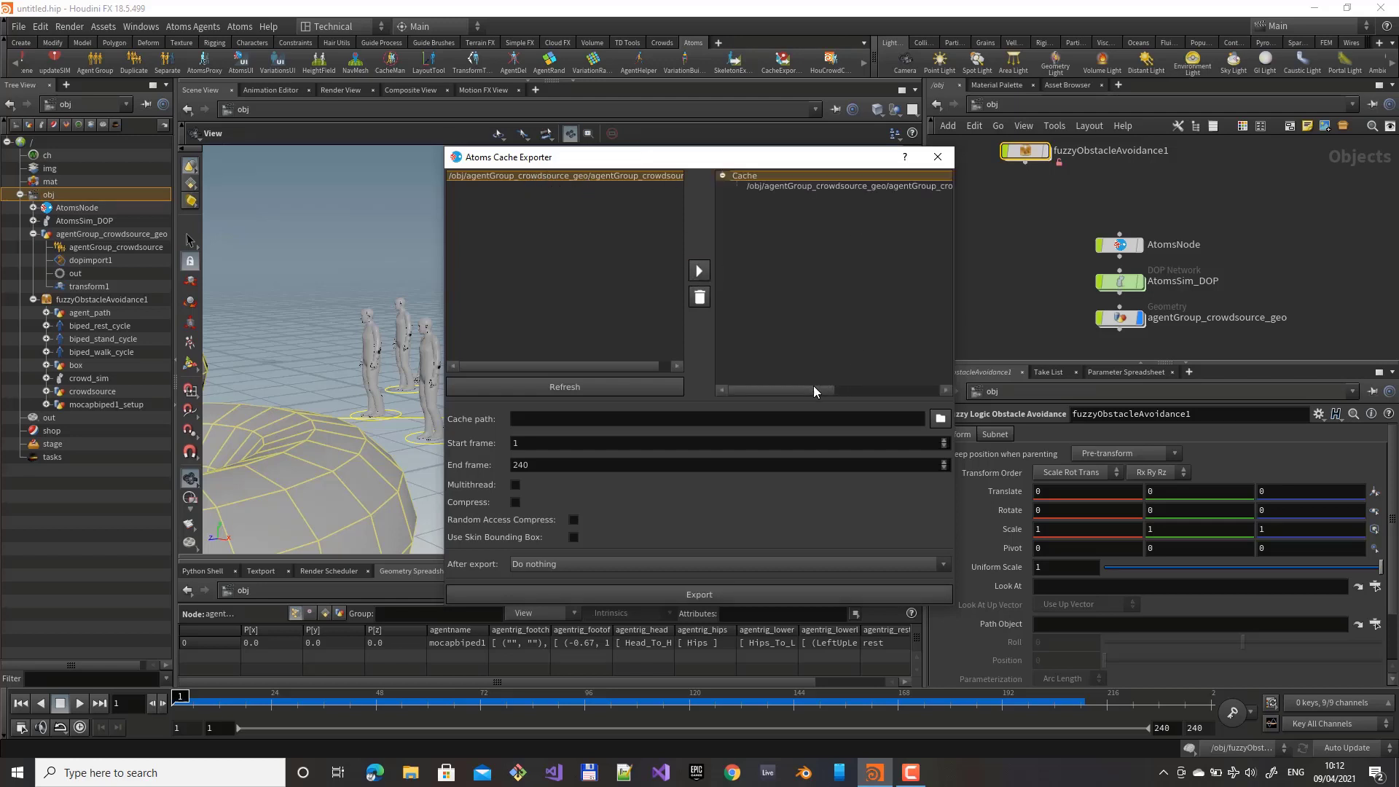
- Export a compressed cache of frames 1 to 100 to C:/atomsDemo/cache/houdini_demo and close the exporter
{"action": "mouse_move", "coordinate": [813, 392]}
{"action": "left_mouse_down"}
{"action": "mouse_move", "coordinate": [875, 396]}
{"action": "mouse_move", "coordinate": [810, 396]}
{"action": "left_mouse_up"}
{"action": "left_click", "coordinate": [940, 420]}
{"action": "left_click", "coordinate": [1153, 614]}
{"action": "left_click", "coordinate": [516, 503]}
{"action": "left_click", "coordinate": [672, 593]}
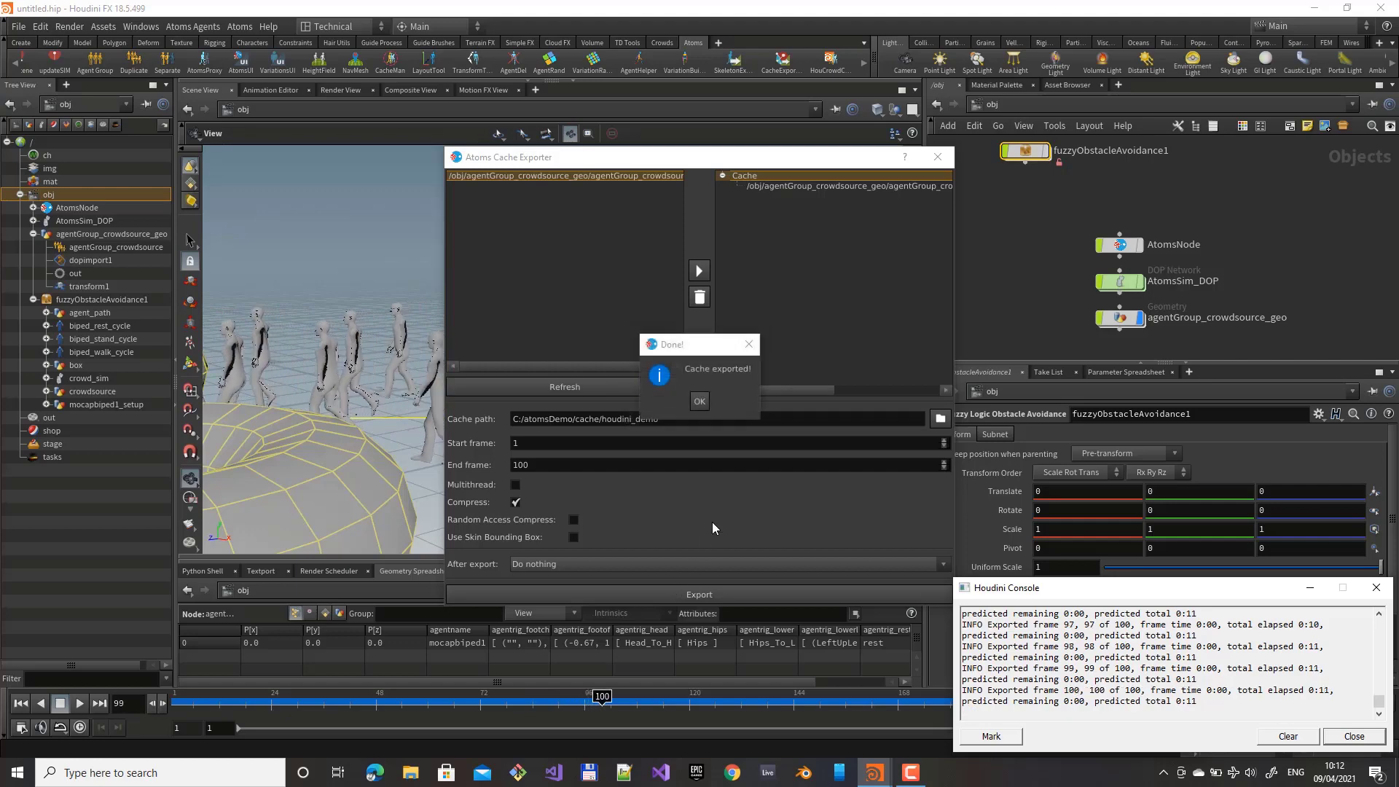
{"action": "left_click", "coordinate": [697, 403]}
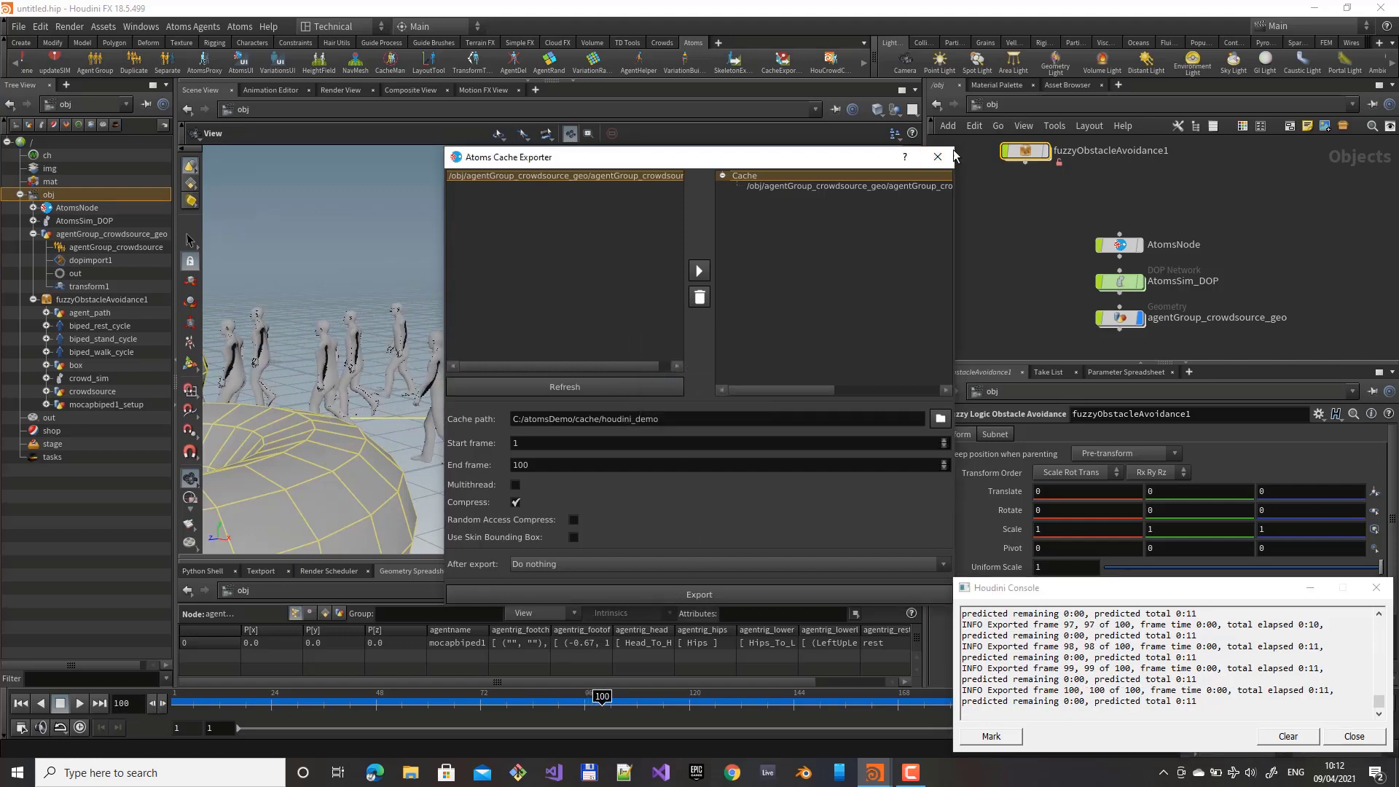
{"action": "left_click", "coordinate": [938, 157]}
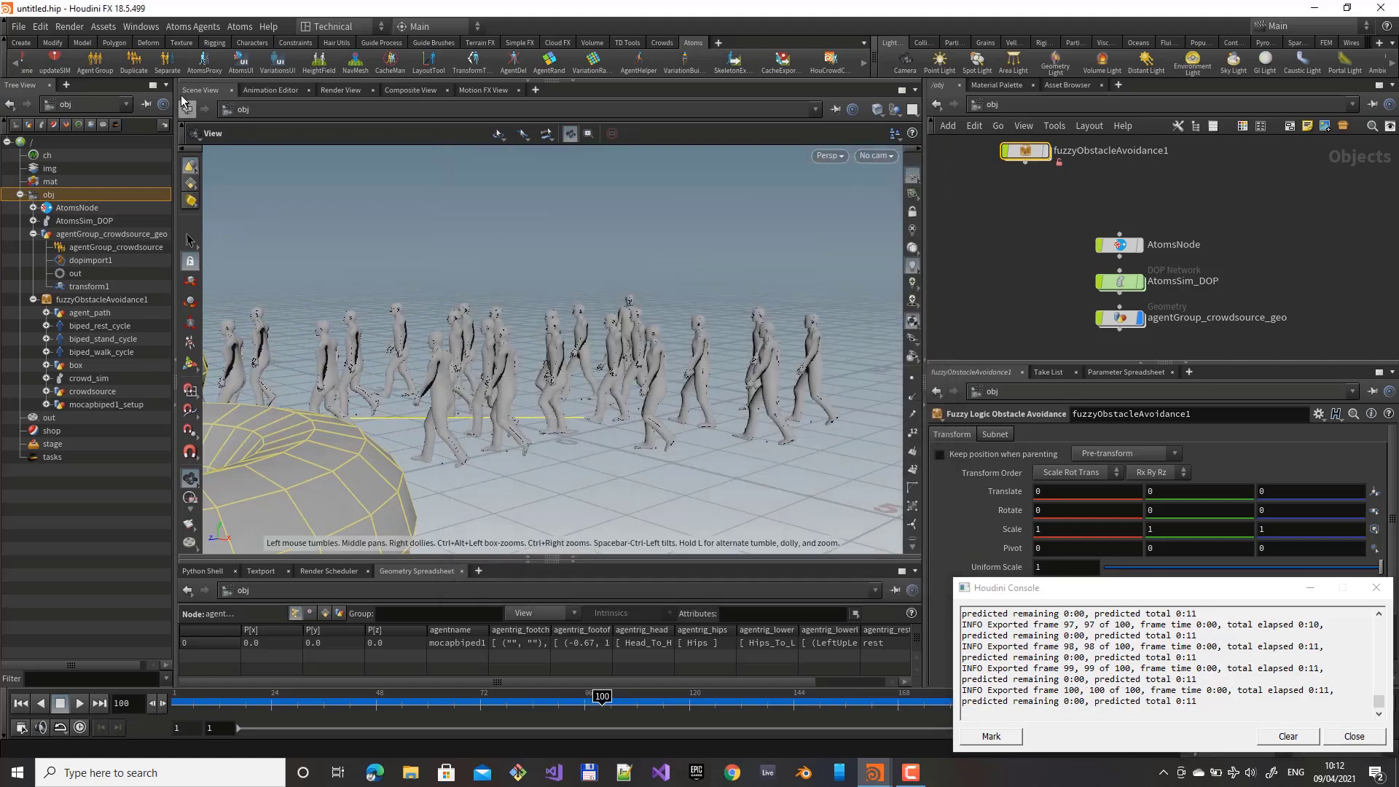
- Start a new scene without saving the current one, create an agent group with Atoms initialized, and close the console
{"action": "left_click", "coordinate": [18, 26]}
{"action": "left_click", "coordinate": [33, 46]}
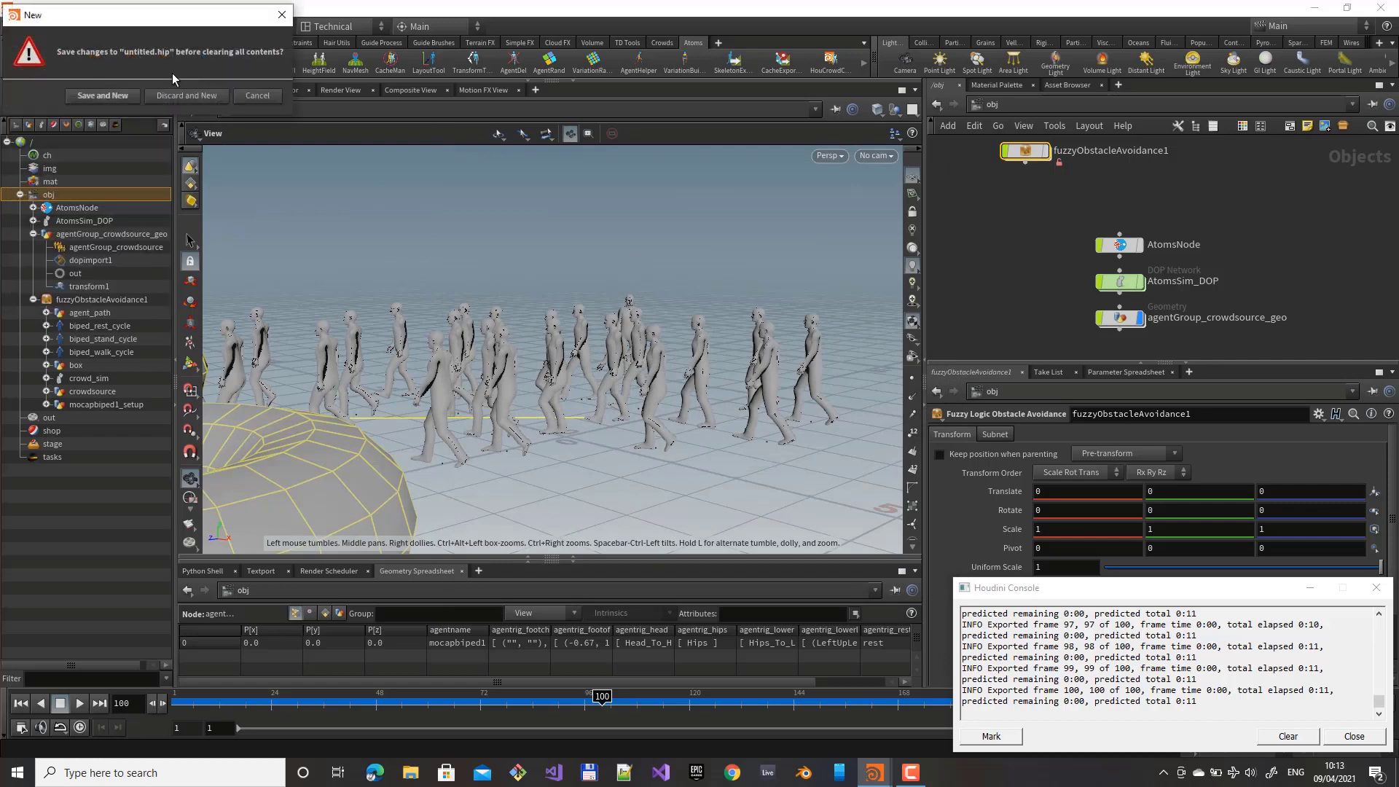
{"action": "left_click", "coordinate": [191, 94]}
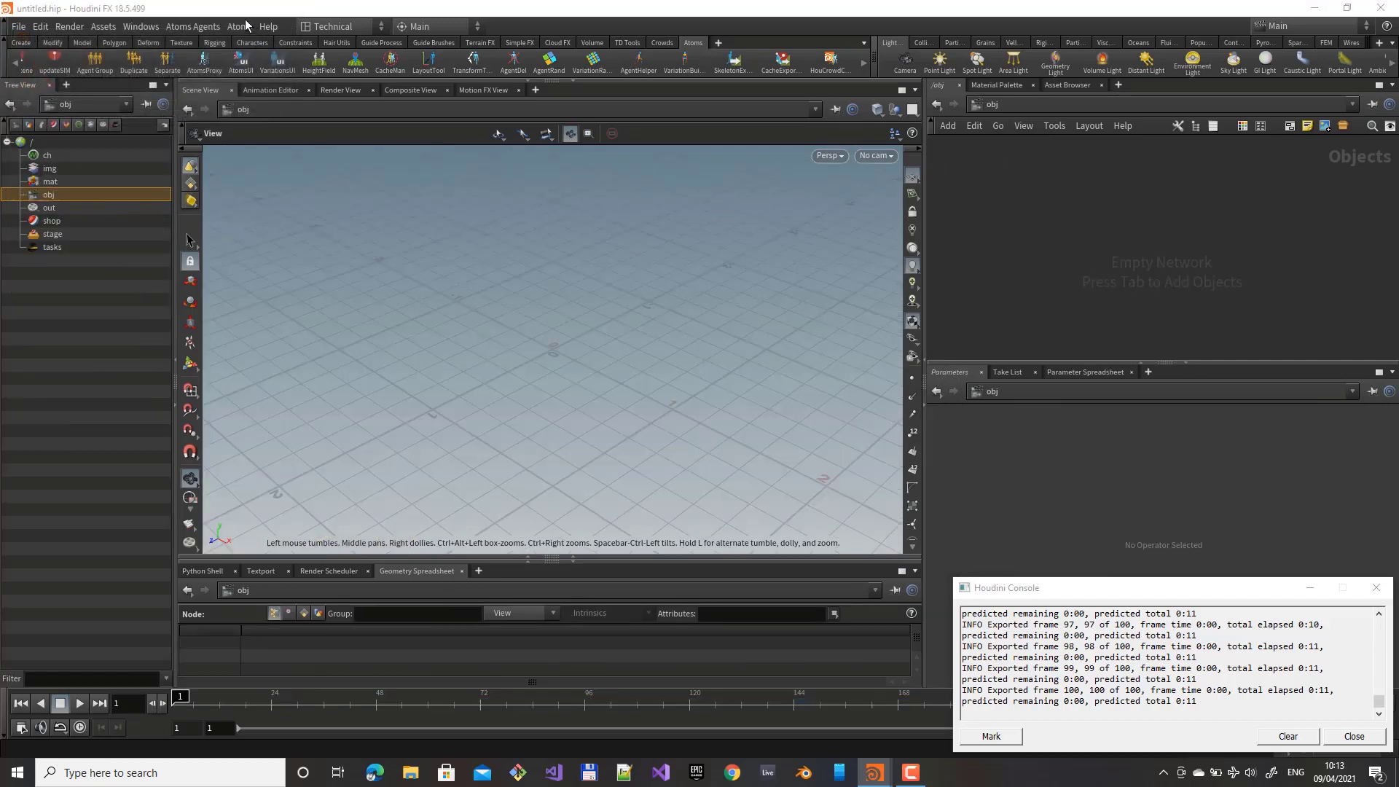
{"action": "left_click", "coordinate": [92, 63]}
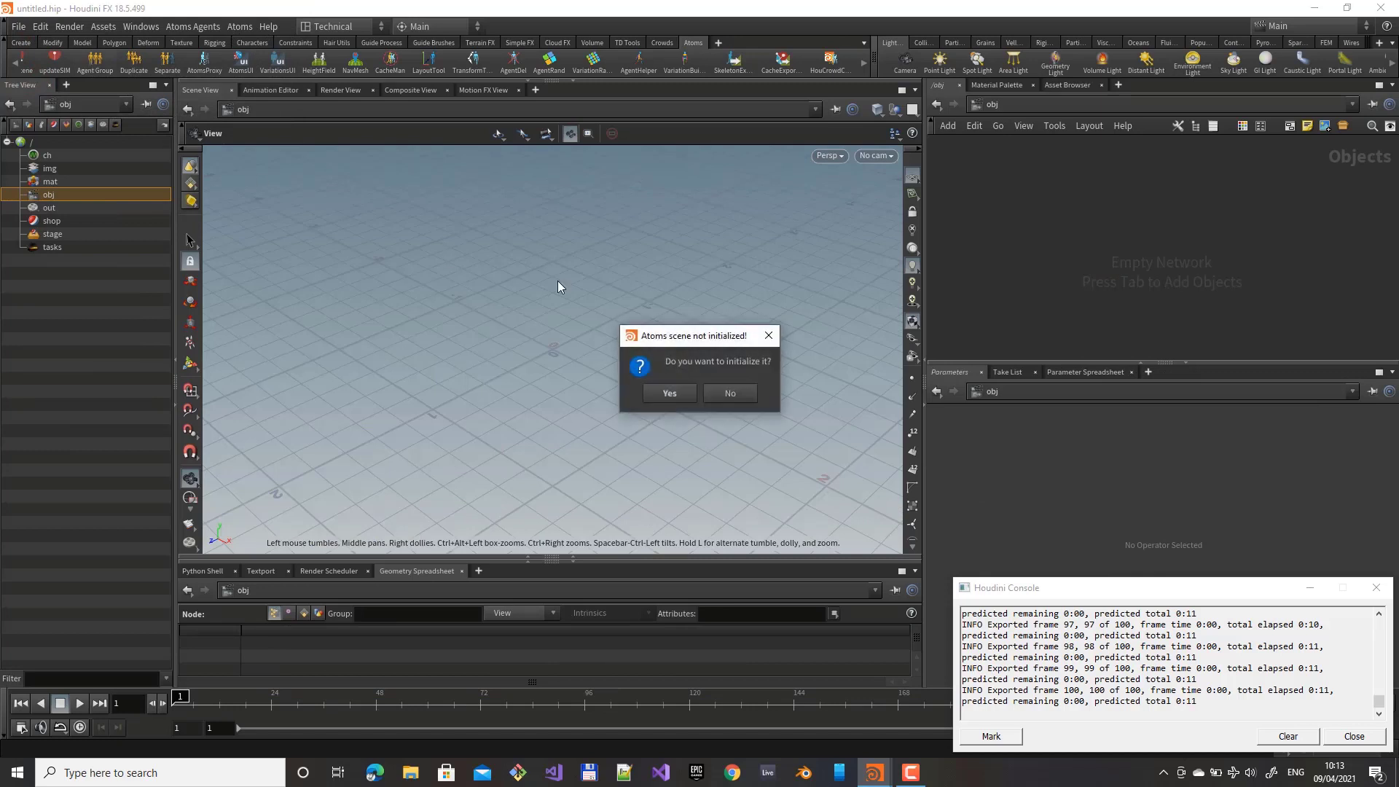
{"action": "left_click", "coordinate": [669, 393]}
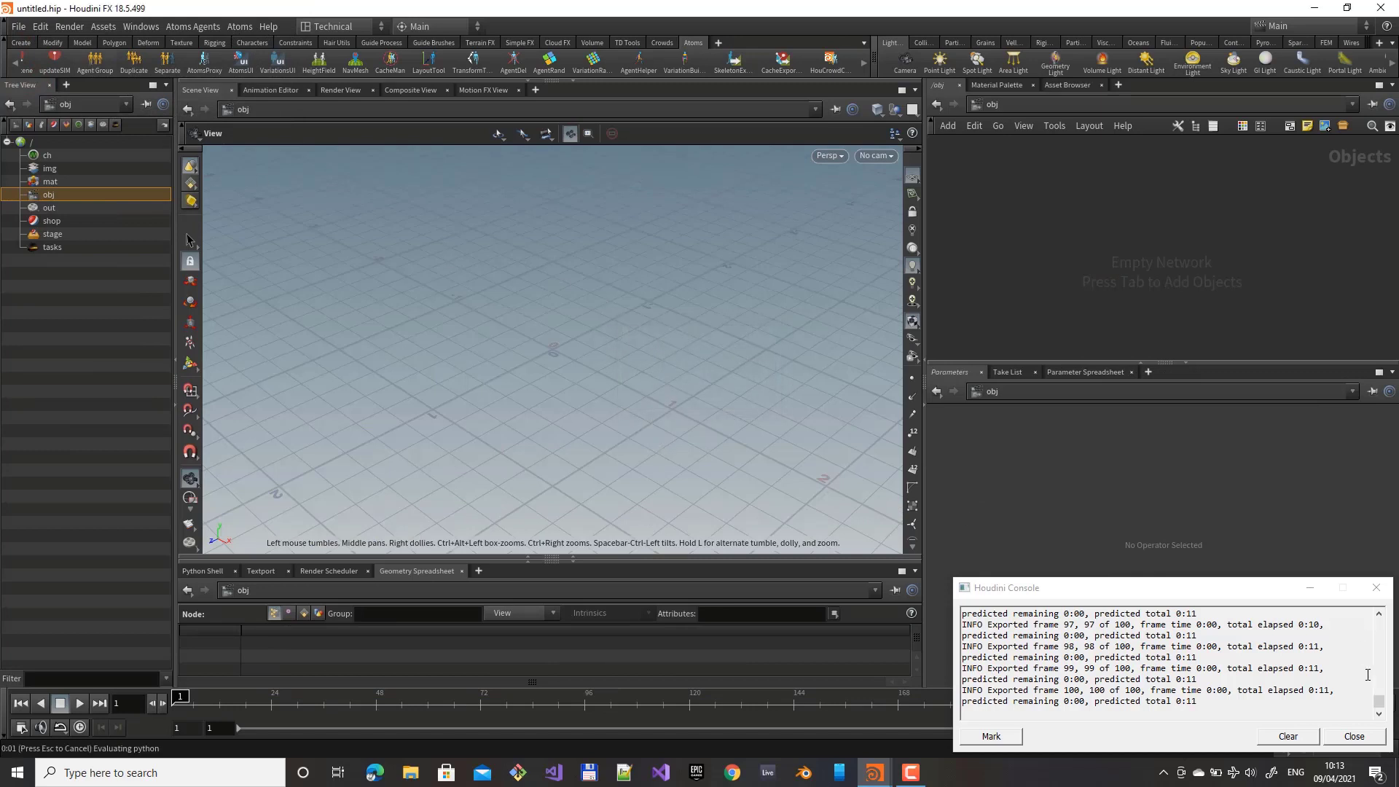
{"action": "left_click", "coordinate": [1352, 736]}
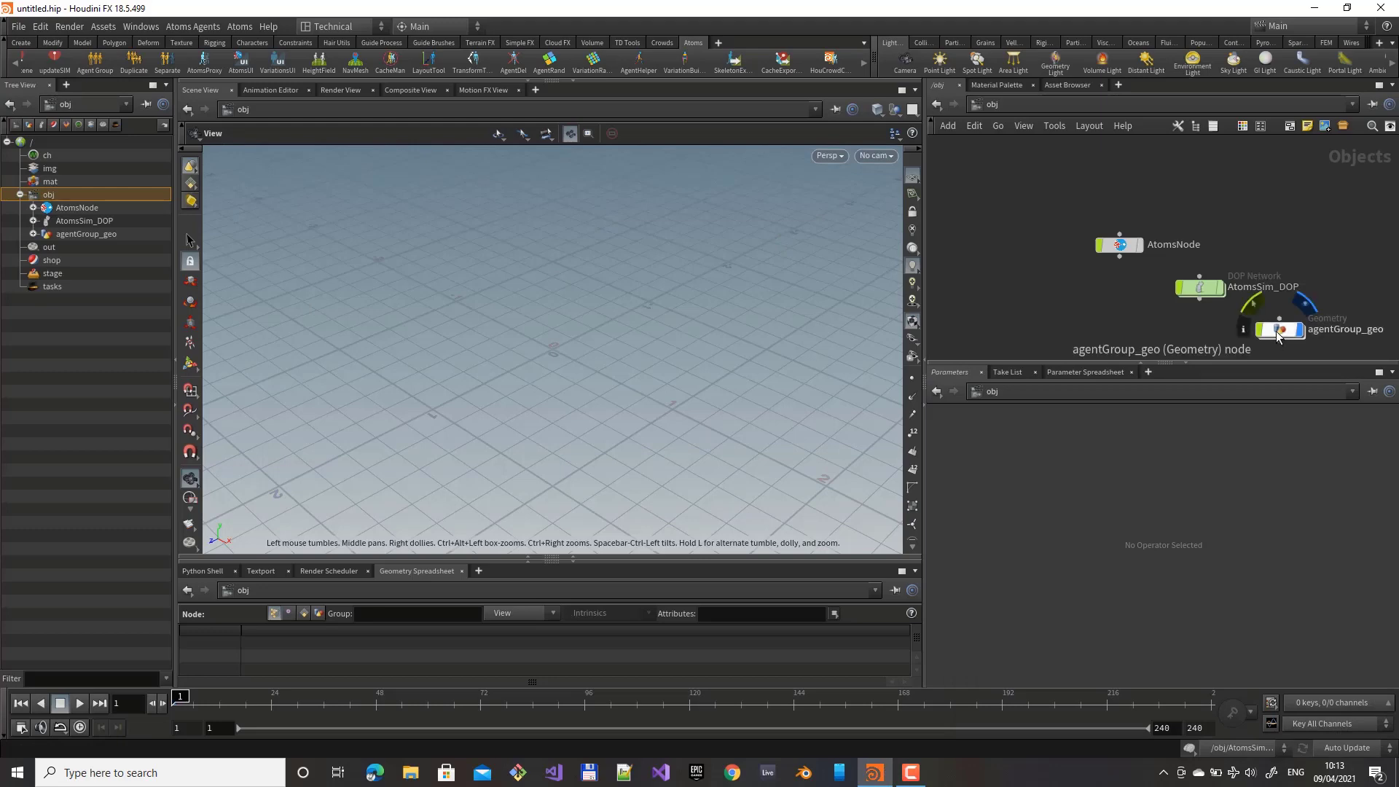
- Add a cacheReader behaviour module to the agentGroup node inside agentGroup_geo
{"action": "double_click", "coordinate": [1276, 332]}
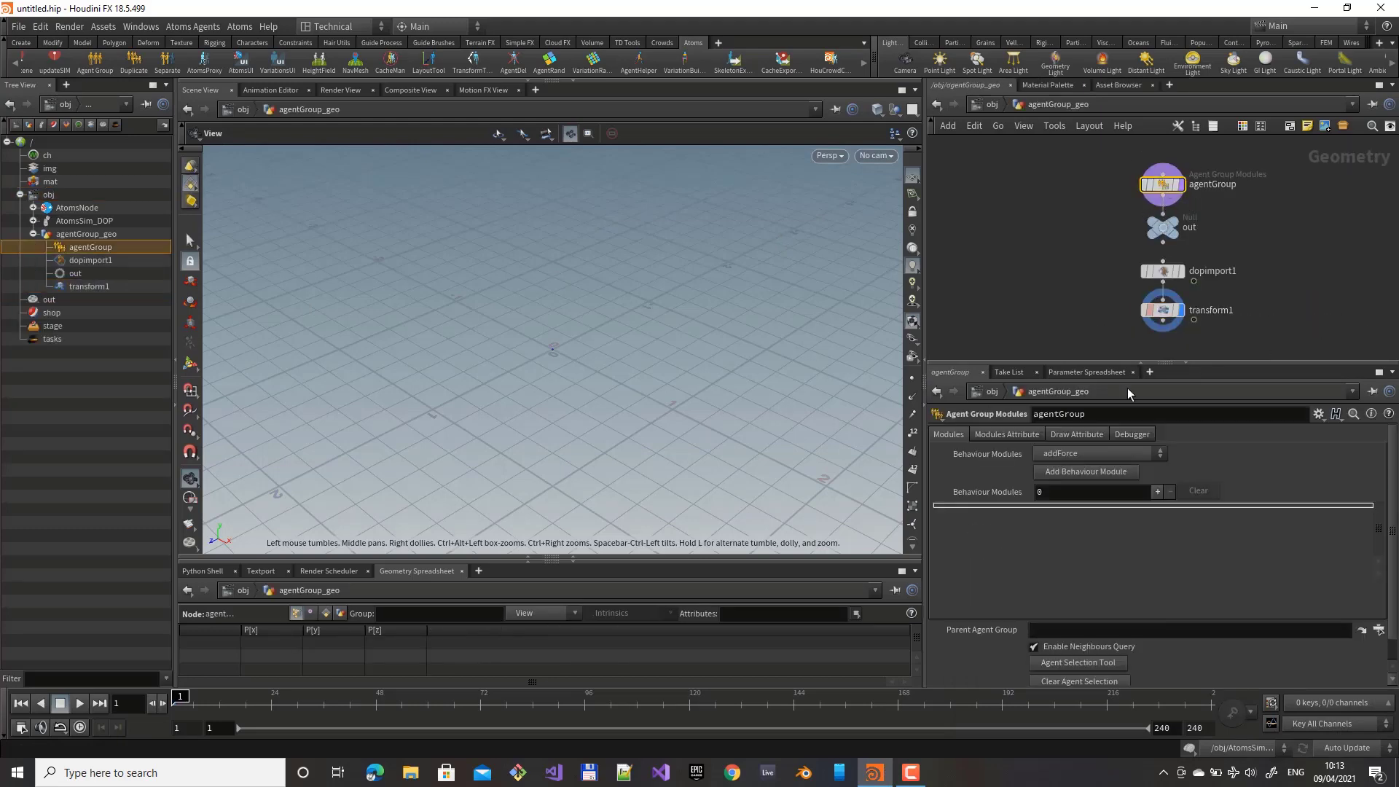
{"action": "left_click", "coordinate": [1092, 454]}
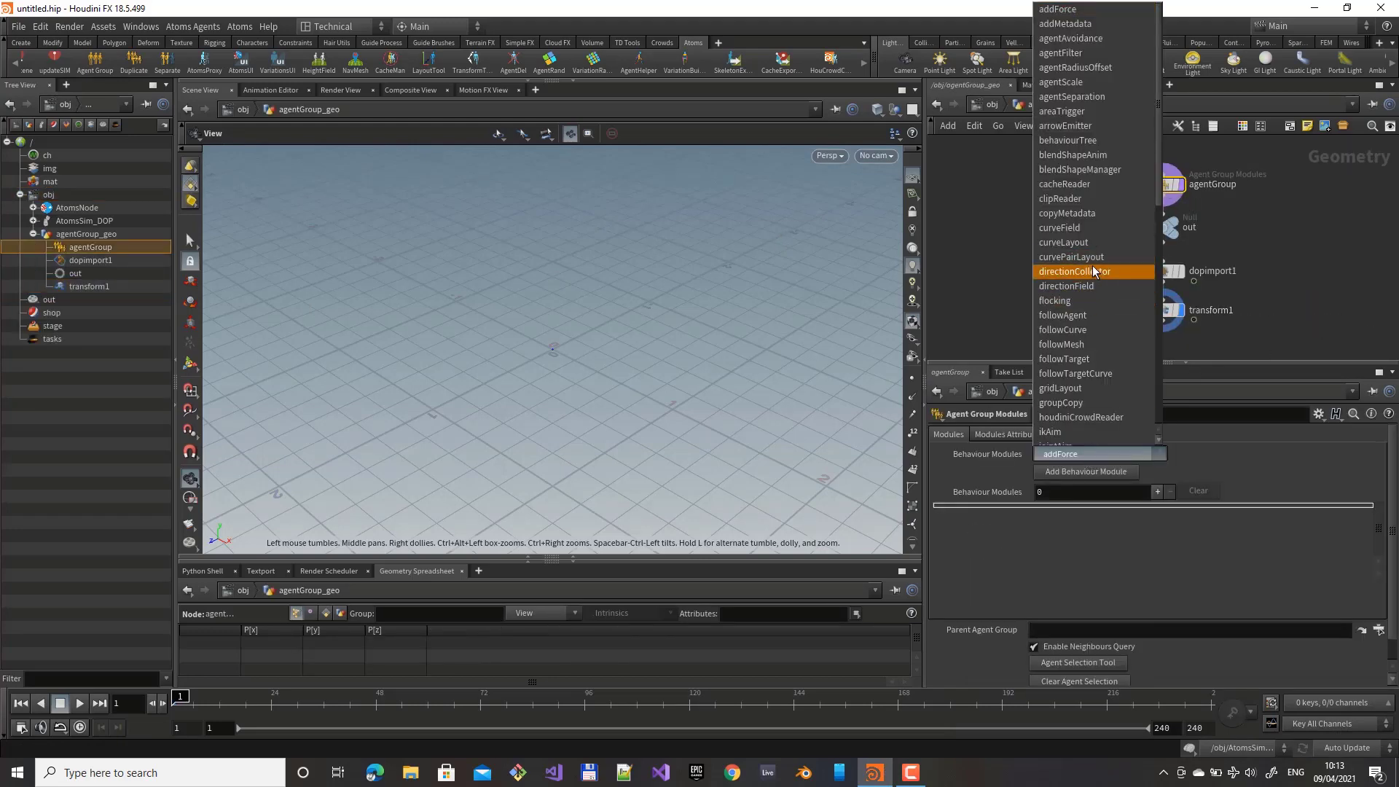
{"action": "left_click", "coordinate": [1089, 184]}
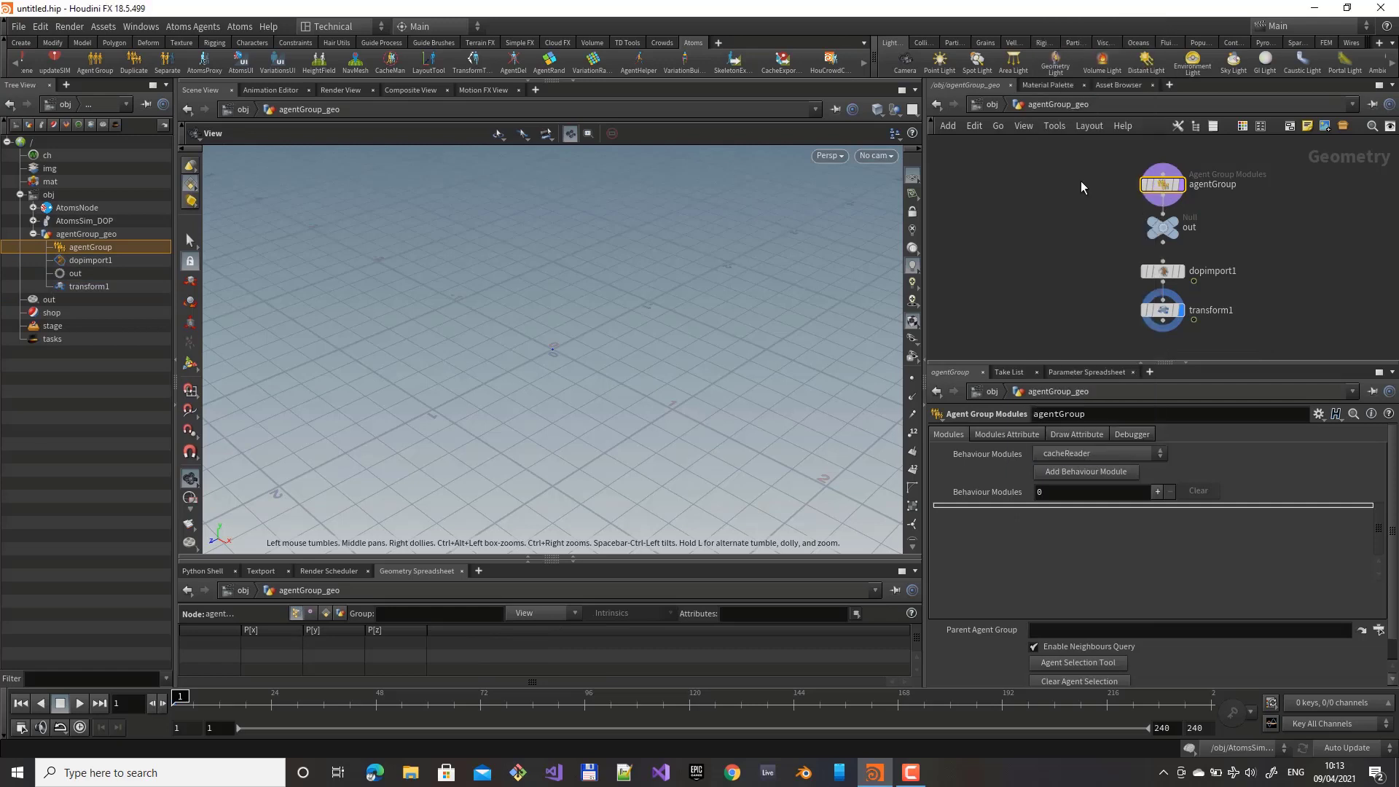
{"action": "left_click", "coordinate": [1098, 474]}
- Load C:/atomsDemo/cache/houdini_demo/Cache/Cache.atoms as the cacheReader's cache path, scrub through the cached animation and rewind to frame 1
{"action": "left_click", "coordinate": [1038, 434]}
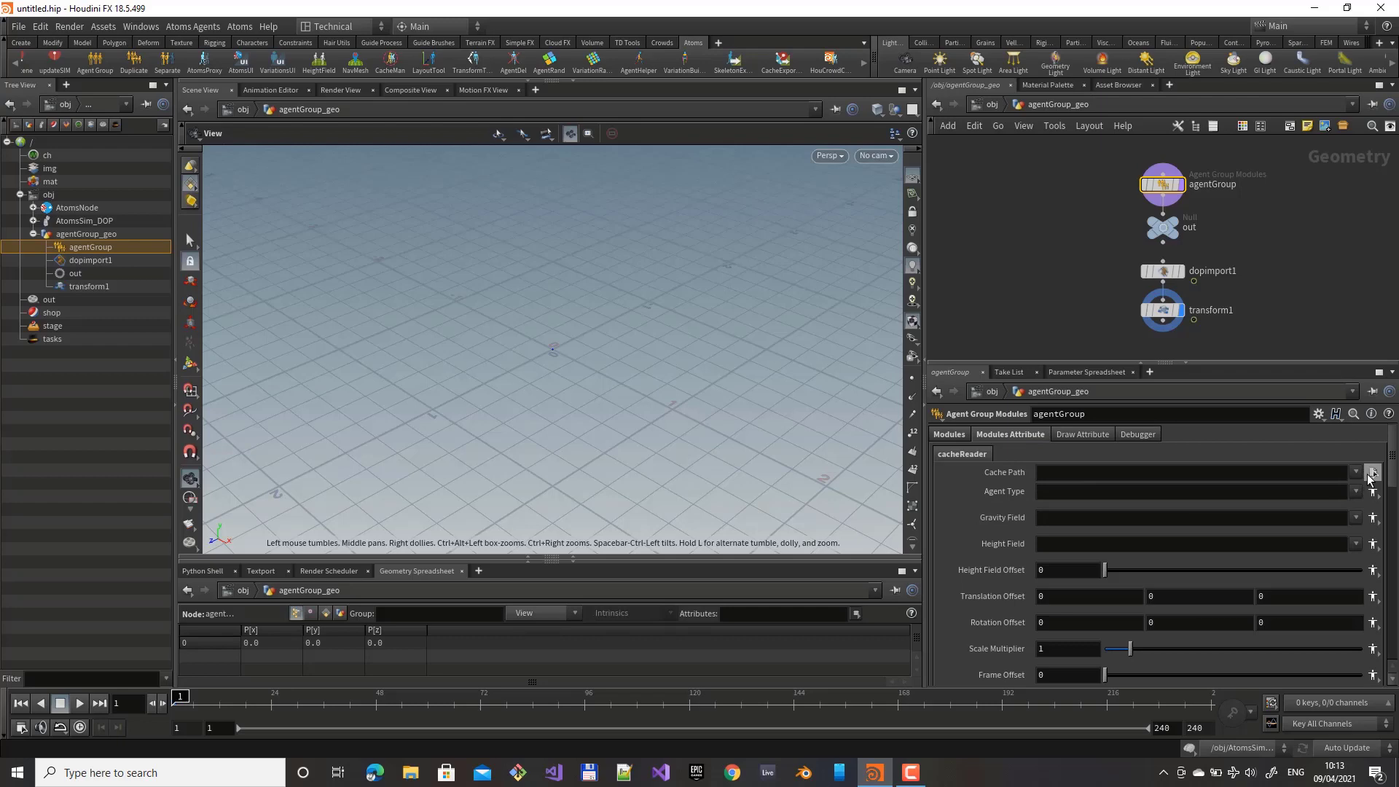
{"action": "left_click", "coordinate": [1372, 472]}
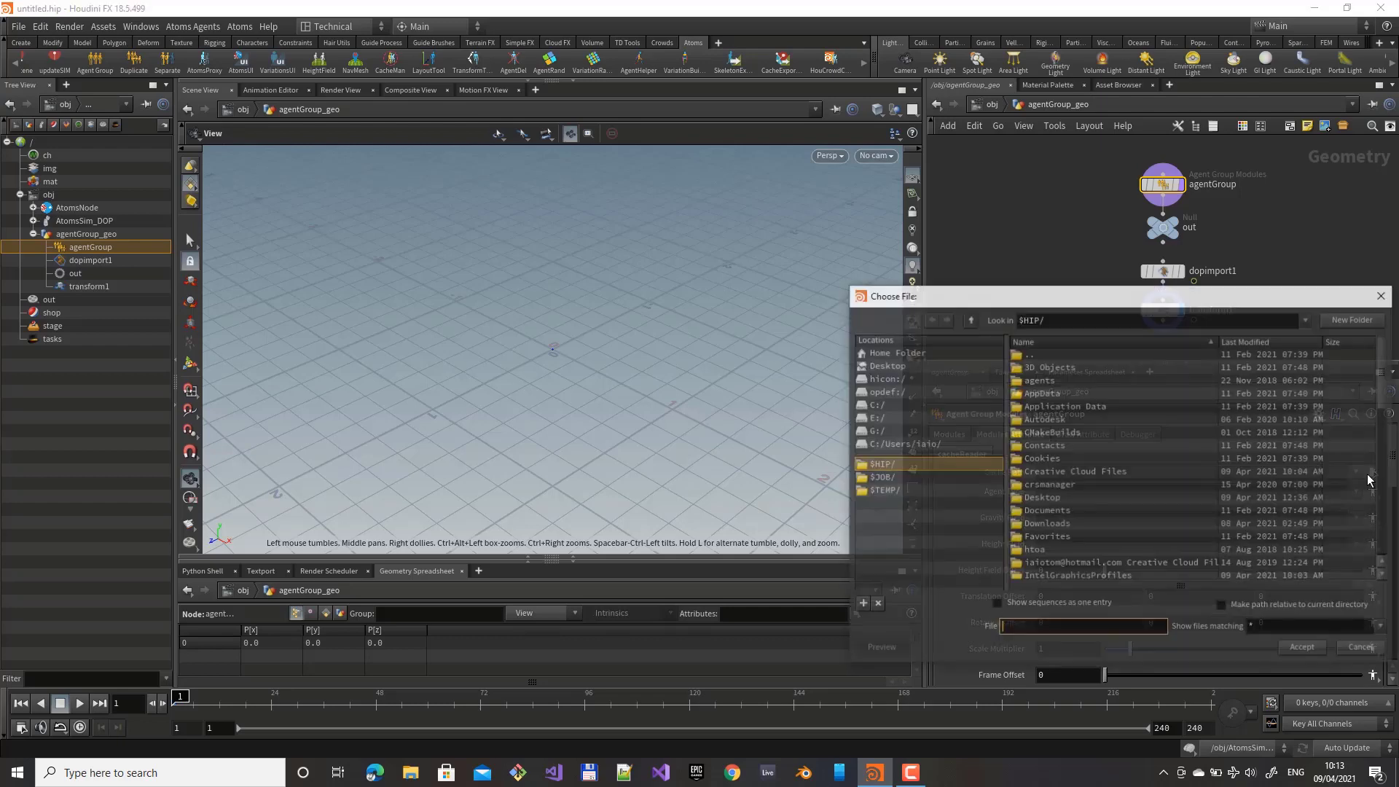
{"action": "left_click", "coordinate": [878, 405]}
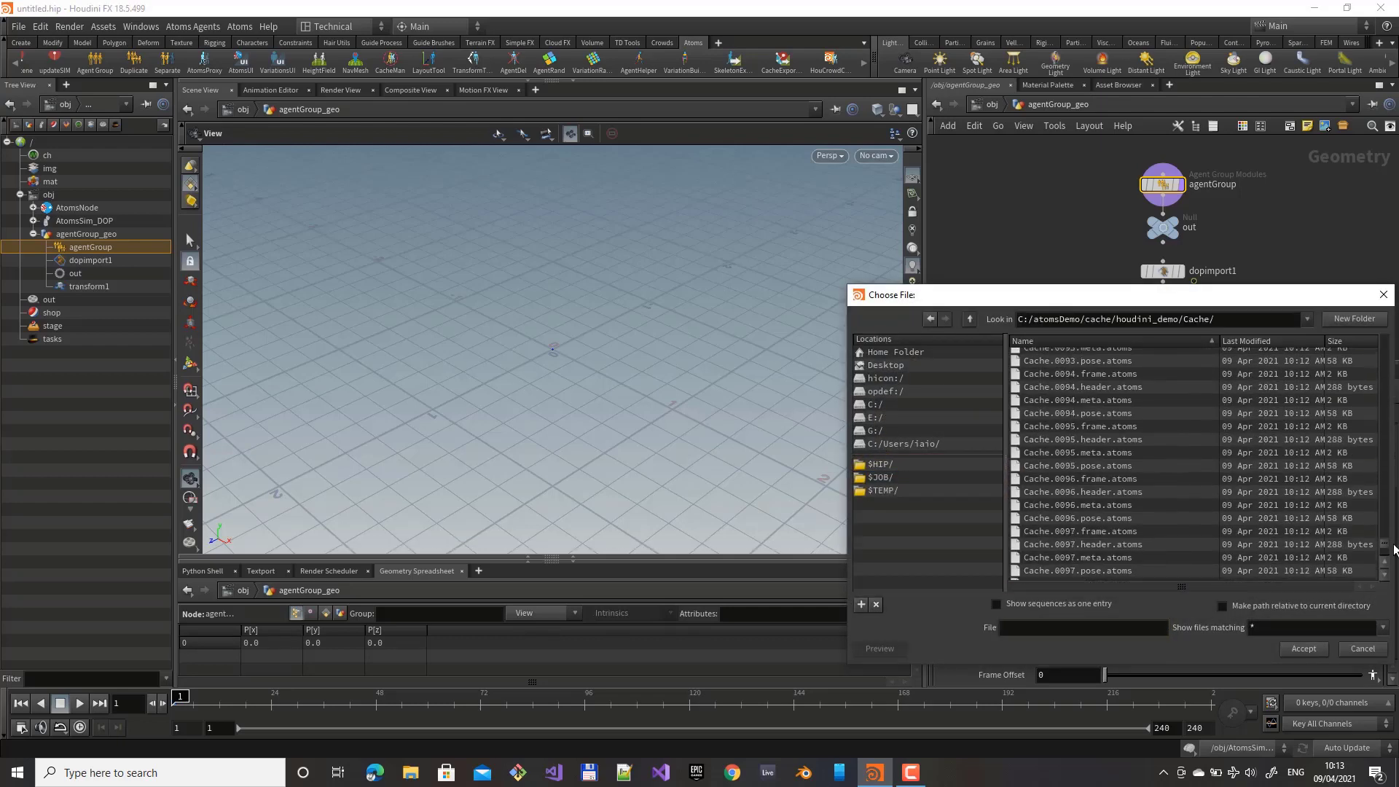
{"action": "scroll", "coordinate": [1389, 569], "scroll_direction": "down", "scroll_amount": 1}
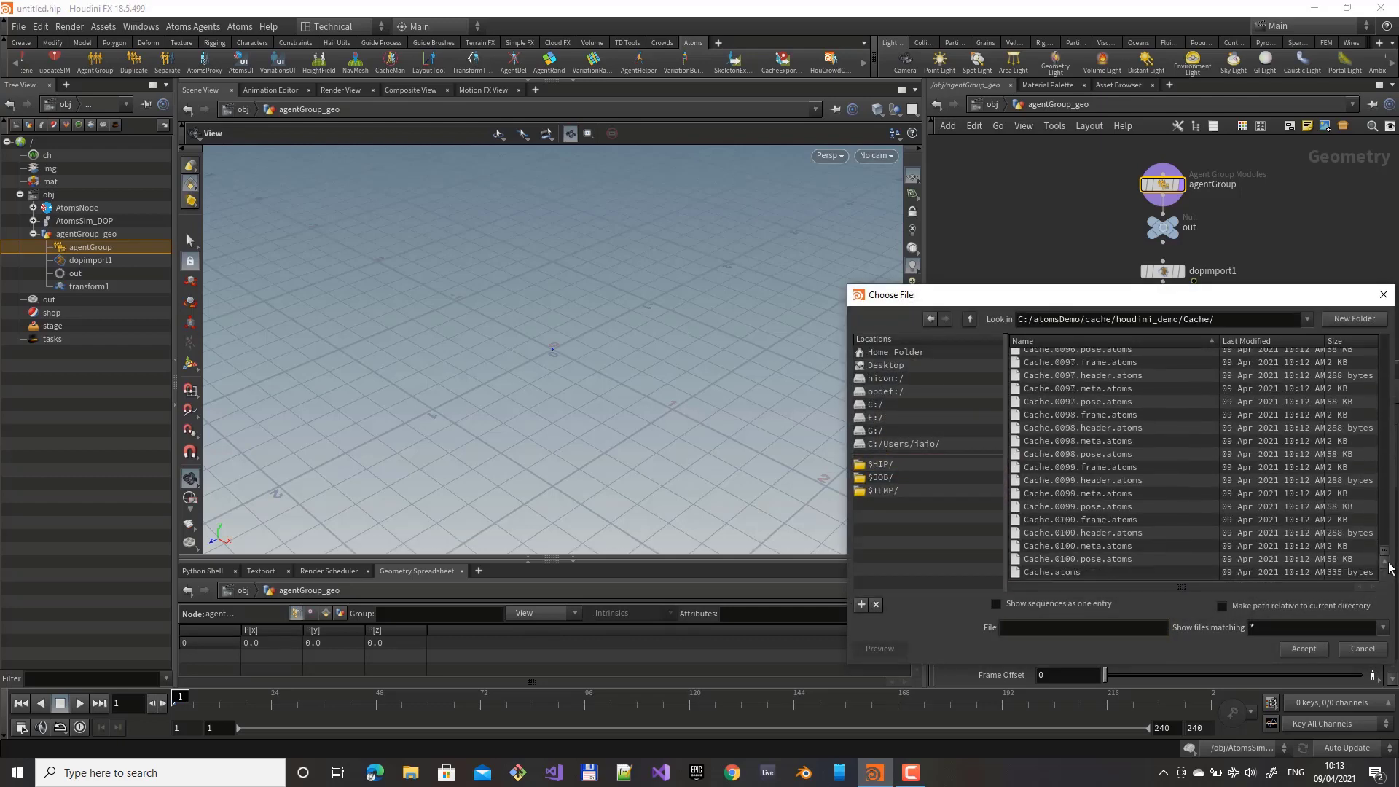
{"action": "double_click", "coordinate": [1051, 572]}
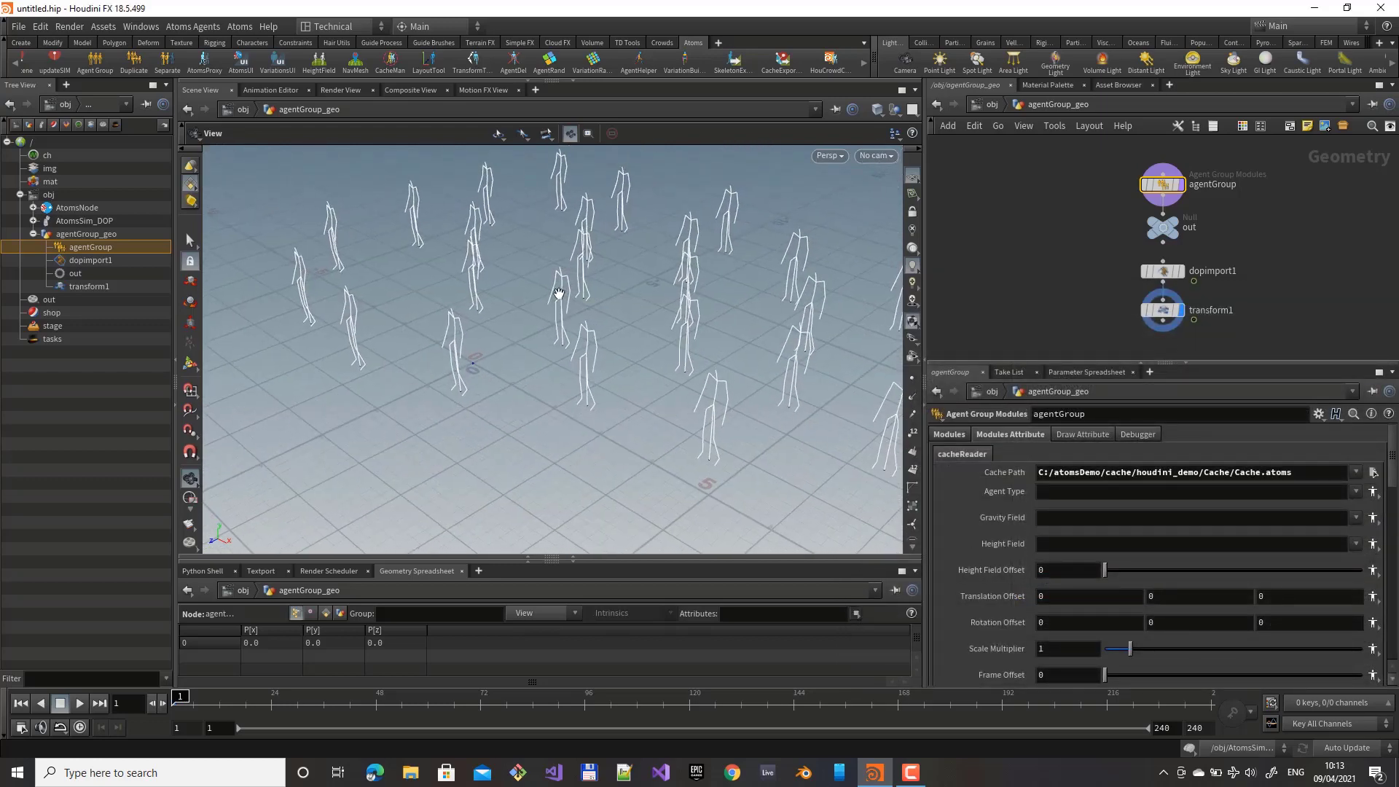
{"action": "left_click_drag", "start_coordinate": [179, 700], "coordinate": [490, 701]}
{"action": "left_click", "coordinate": [20, 702]}
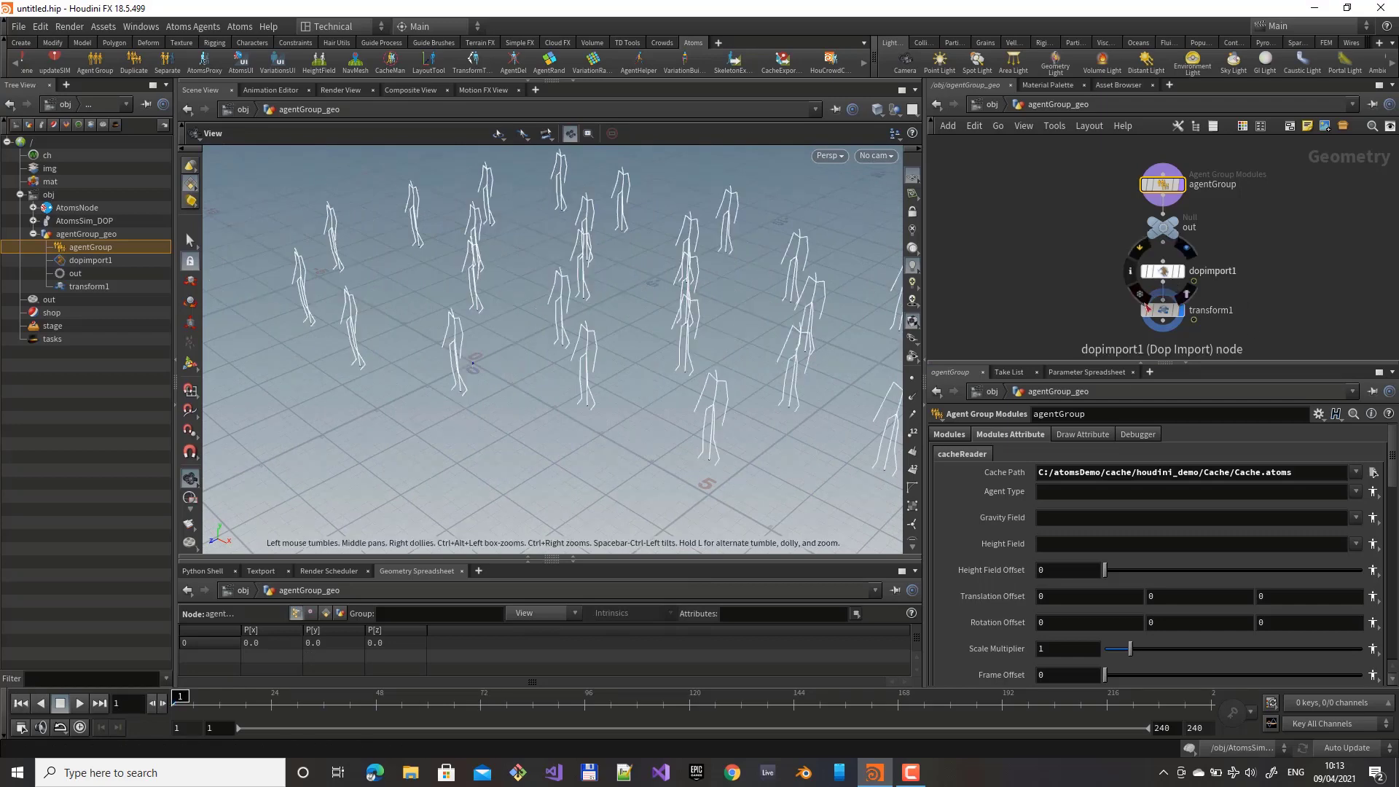
- Set the agent group's draw mode to Skin and inspect the cached agents up close while scrubbing the timeline
{"action": "left_click", "coordinate": [1095, 436]}
{"action": "left_click", "coordinate": [1067, 453]}
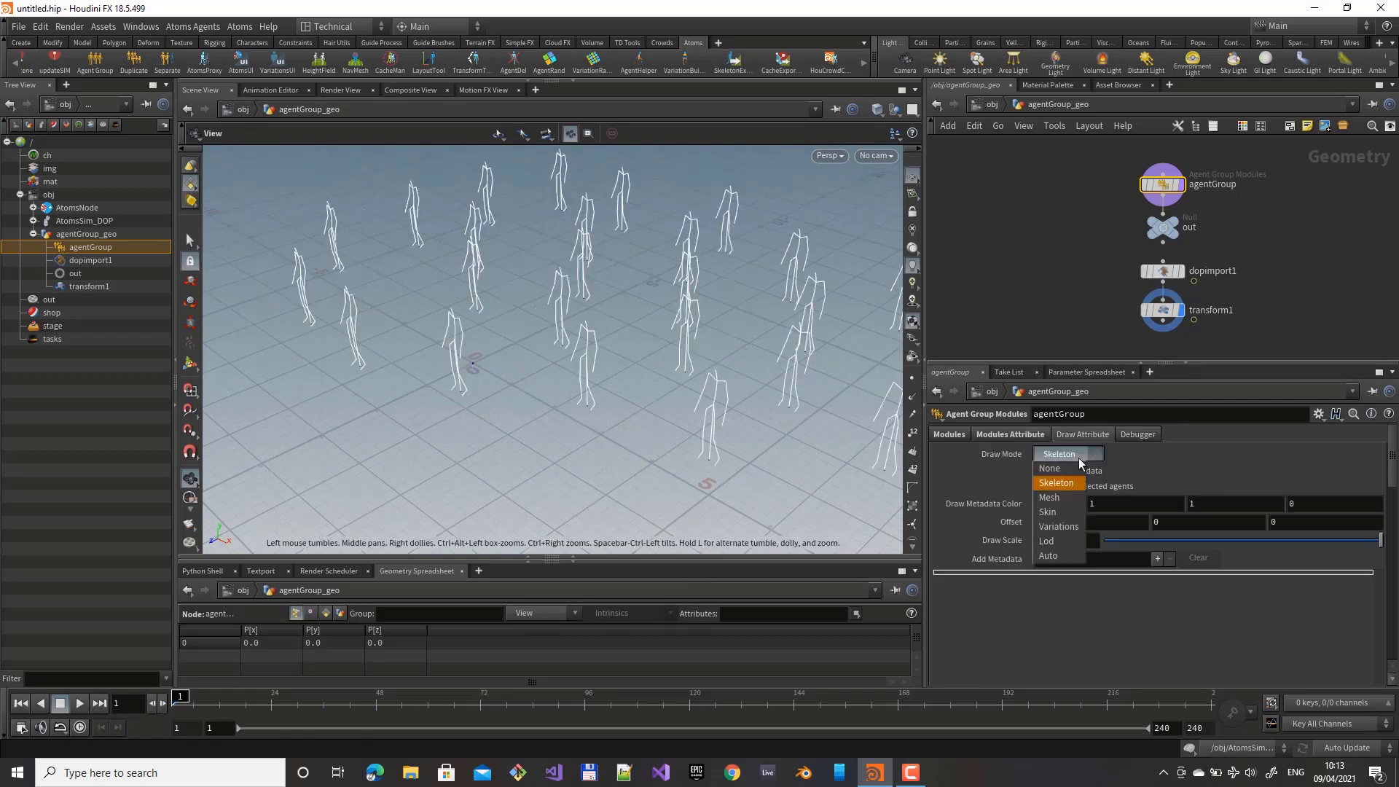
{"action": "left_click", "coordinate": [1056, 525]}
{"action": "left_click_drag", "start_coordinate": [547, 358], "coordinate": [677, 384]}
{"action": "mouse_move", "coordinate": [182, 701]}
{"action": "left_mouse_down"}
{"action": "mouse_move", "coordinate": [531, 701]}
{"action": "mouse_move", "coordinate": [180, 701]}
{"action": "left_mouse_up"}
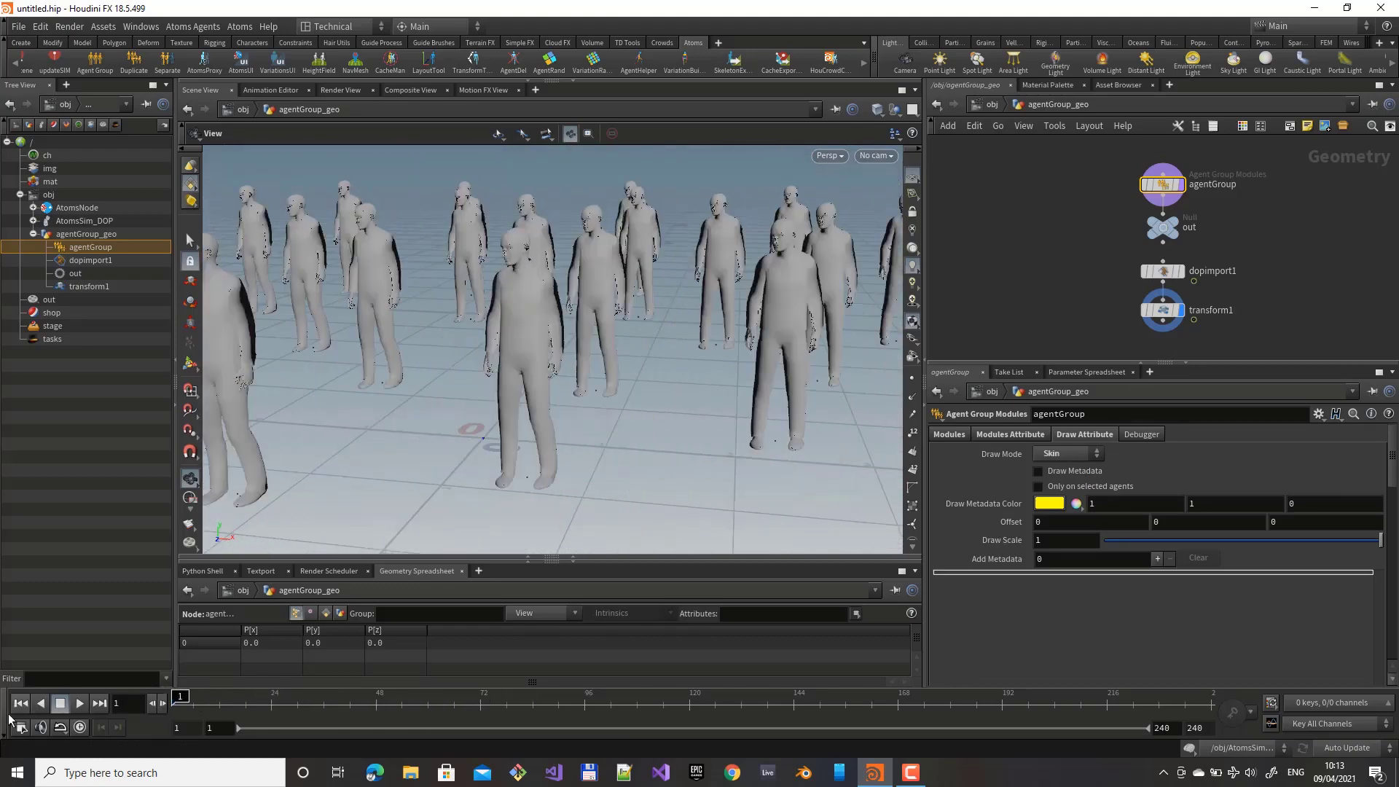